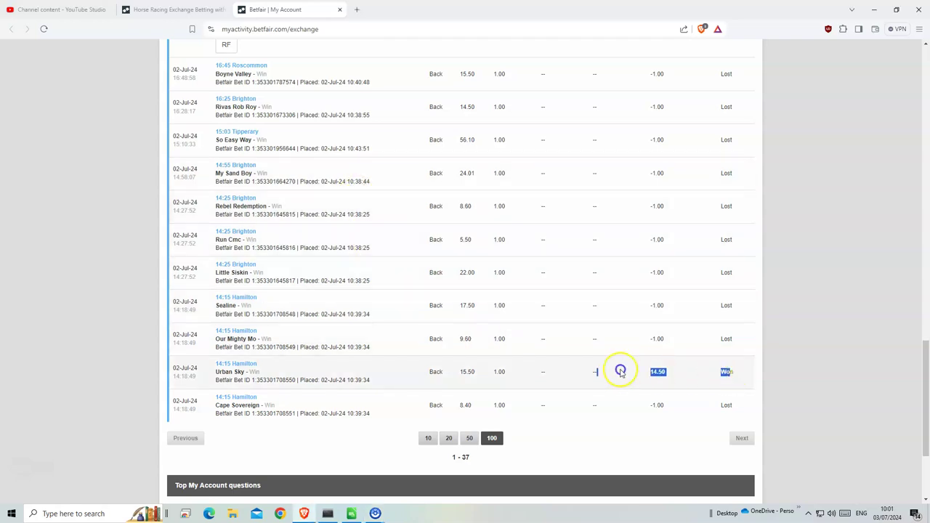
Step: Scroll through the Settled exchange bets list to review past bets
{"action": "scroll", "coordinate": [551, 366], "scroll_direction": "up", "scroll_amount": 3}
{"action": "scroll", "coordinate": [550, 366], "scroll_direction": "up", "scroll_amount": 2}
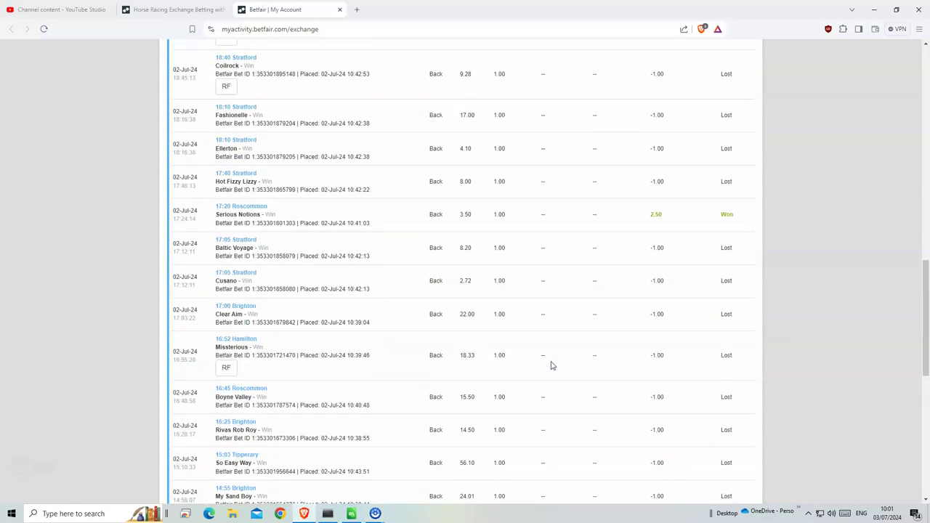
{"action": "left_click_drag", "start_coordinate": [683, 213], "coordinate": [479, 216]}
{"action": "scroll", "coordinate": [446, 306], "scroll_direction": "up", "scroll_amount": 2}
{"action": "scroll", "coordinate": [446, 307], "scroll_direction": "up", "scroll_amount": 4}
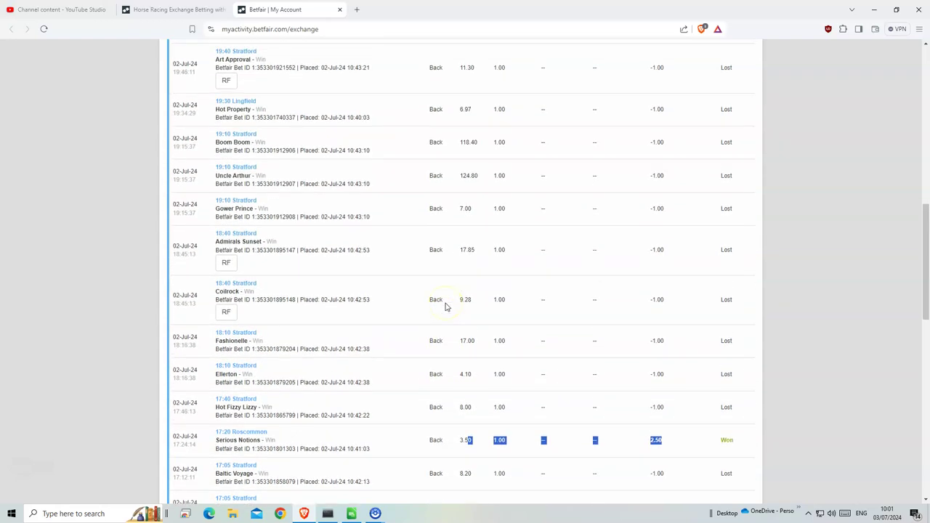
{"action": "scroll", "coordinate": [446, 307], "scroll_direction": "up", "scroll_amount": 1}
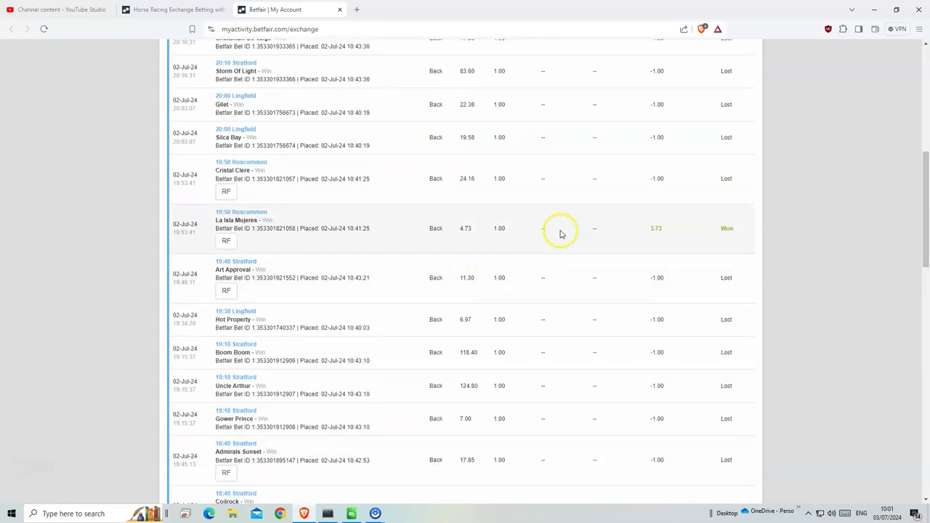
{"action": "left_click_drag", "start_coordinate": [559, 233], "coordinate": [444, 233]}
{"action": "scroll", "coordinate": [469, 296], "scroll_direction": "up", "scroll_amount": 2}
{"action": "scroll", "coordinate": [469, 299], "scroll_direction": "up", "scroll_amount": 2}
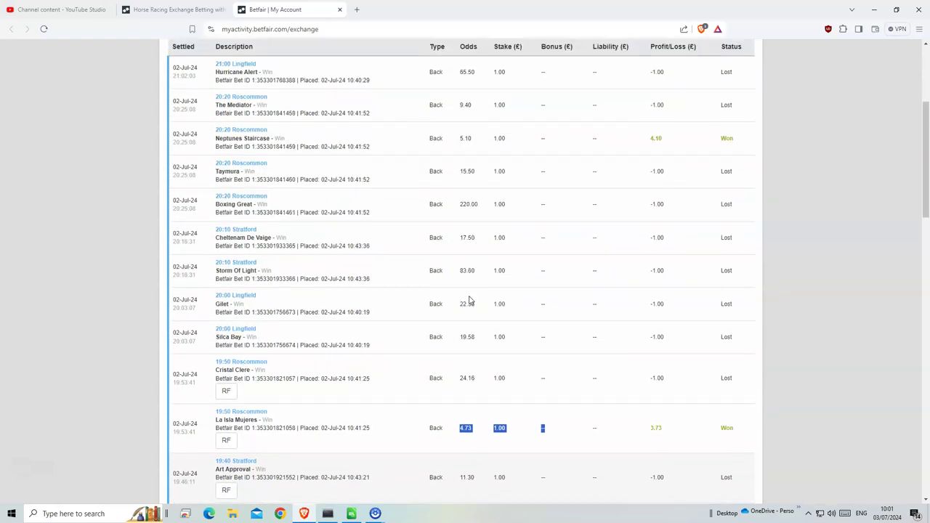
{"action": "left_click_drag", "start_coordinate": [504, 203], "coordinate": [418, 200]}
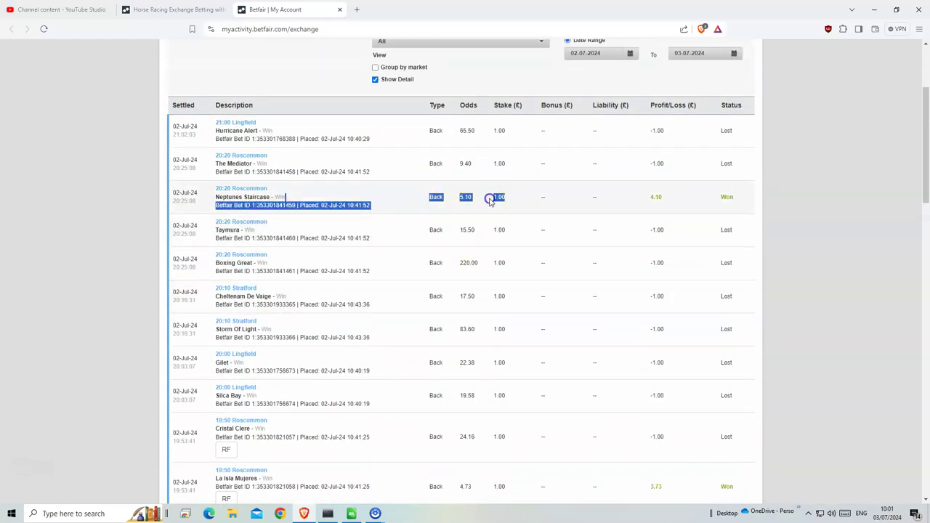
Step: Finish reviewing, check the account details options, and close the 'Betfair | My Account' tab
{"action": "left_click", "coordinate": [488, 197]}
{"action": "scroll", "coordinate": [514, 305], "scroll_direction": "up", "scroll_amount": 2}
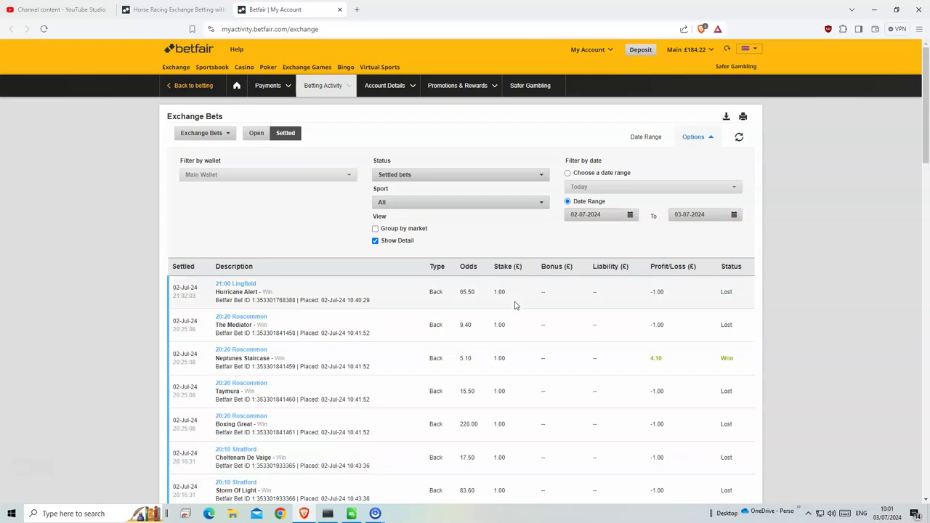
{"action": "left_click_drag", "start_coordinate": [457, 233], "coordinate": [485, 242]}
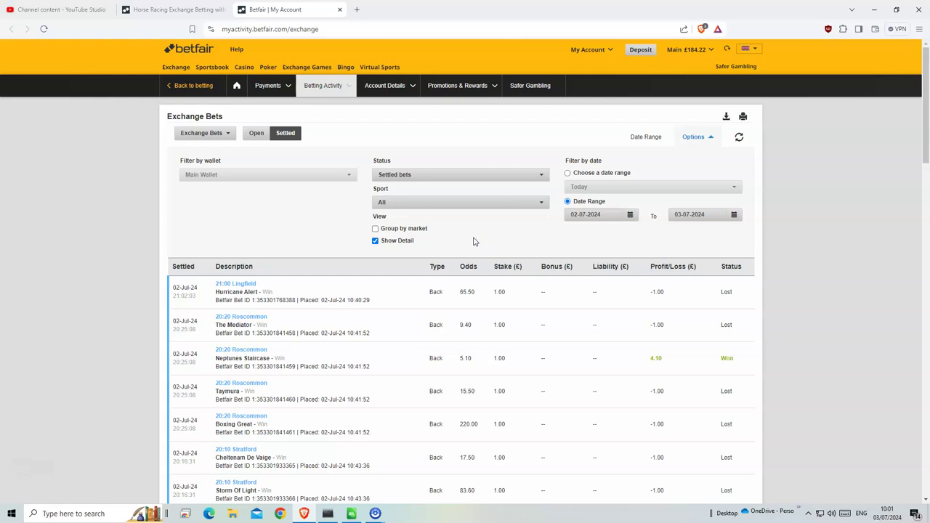
{"action": "left_click", "coordinate": [414, 193]}
{"action": "left_click", "coordinate": [395, 93]}
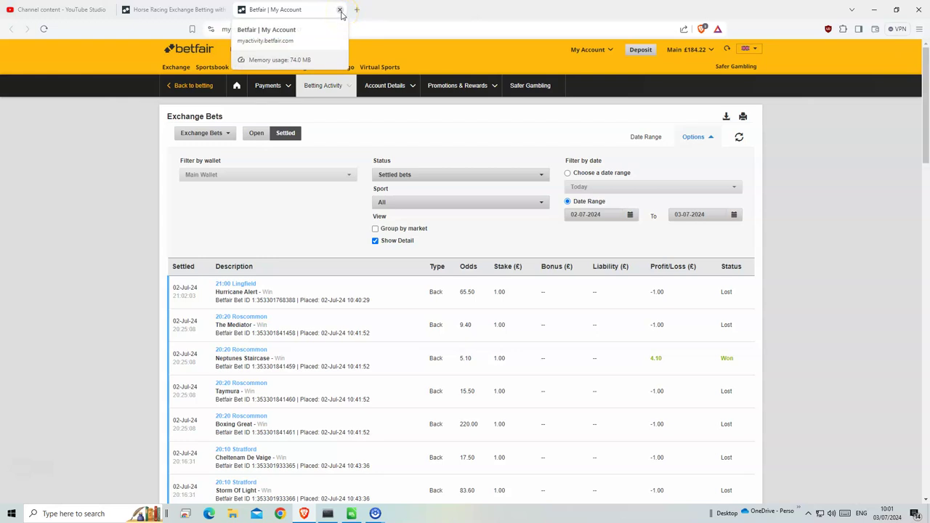
{"action": "left_click", "coordinate": [339, 10]}
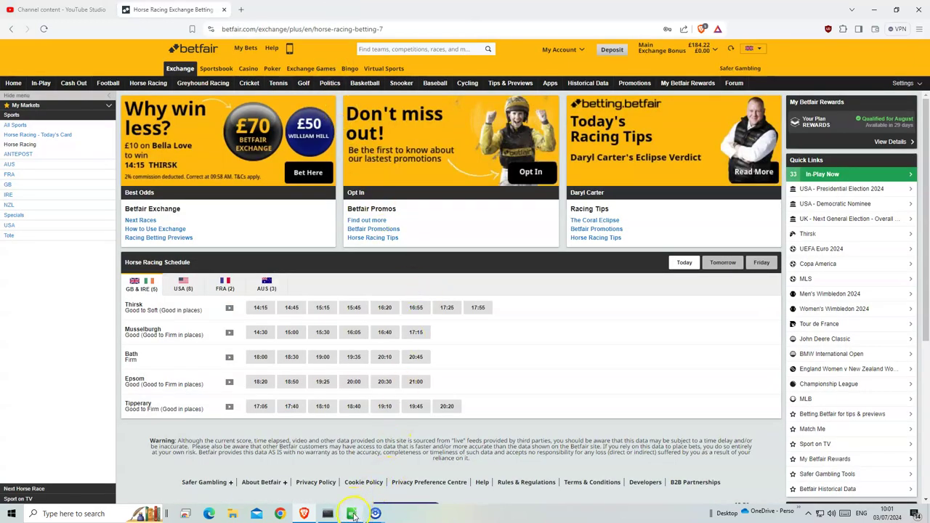
Step: Filter MergedDF column Q to Bet rows only and sort by course name ascending
{"action": "left_click", "coordinate": [353, 515]}
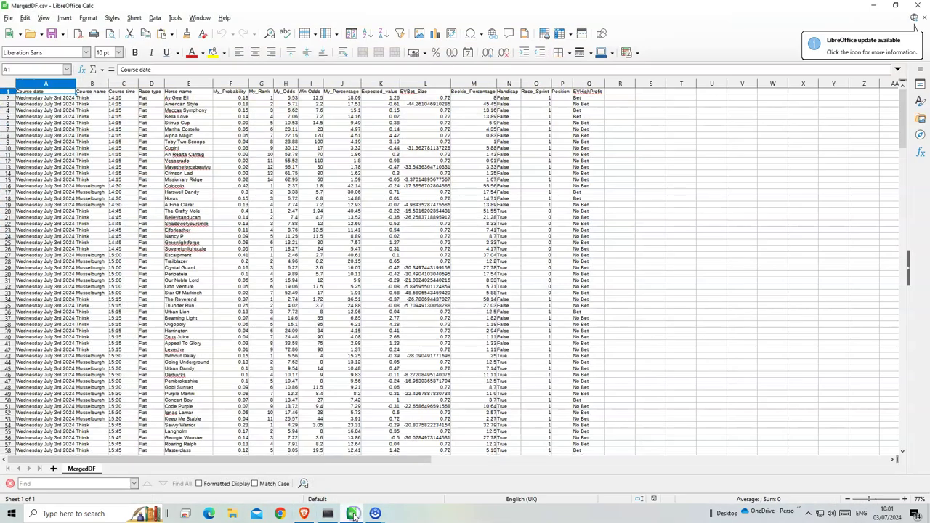
{"action": "left_click", "coordinate": [589, 97]}
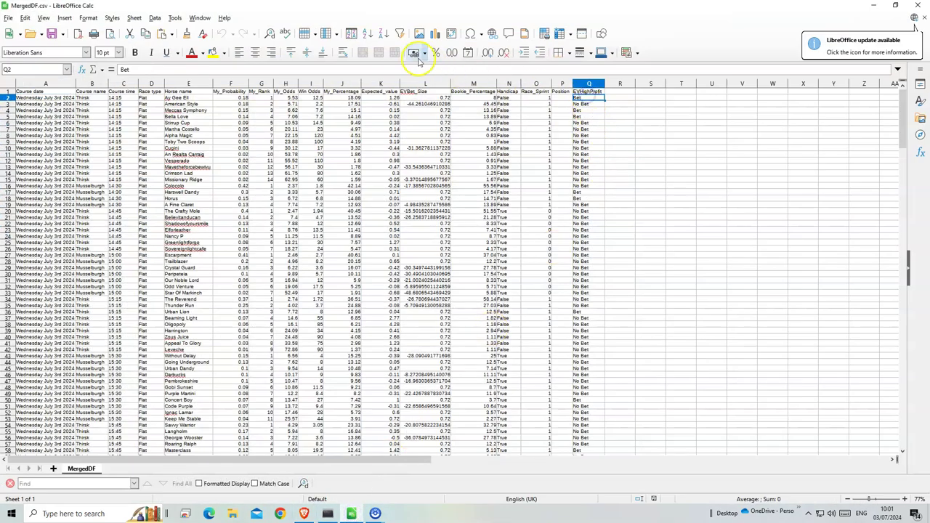
{"action": "left_click", "coordinate": [400, 33]}
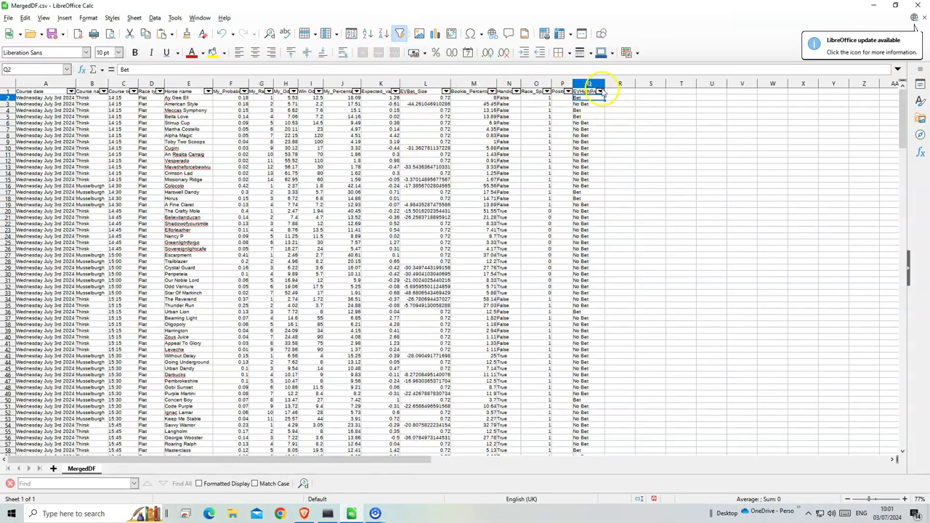
{"action": "left_click", "coordinate": [599, 91]}
{"action": "left_click", "coordinate": [585, 199]}
{"action": "left_click", "coordinate": [598, 280]}
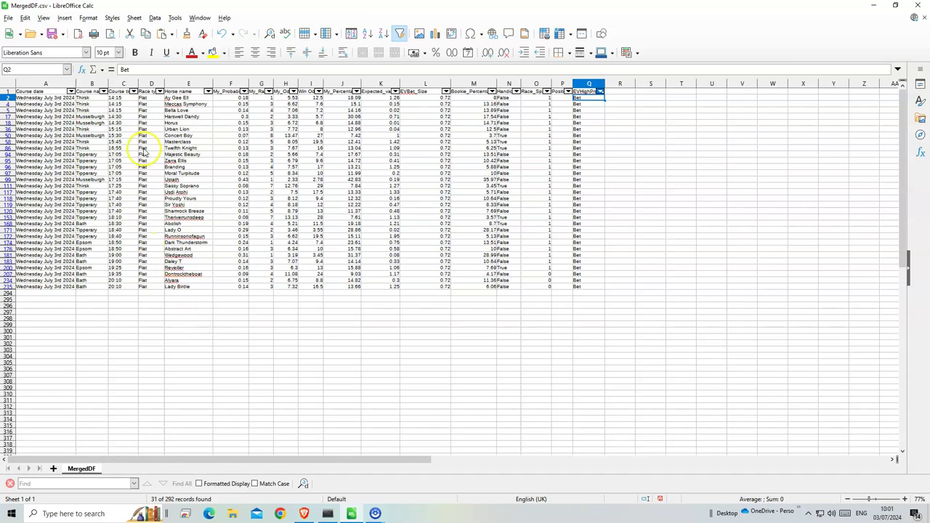
{"action": "left_click", "coordinate": [104, 91]}
{"action": "left_click", "coordinate": [109, 100]}
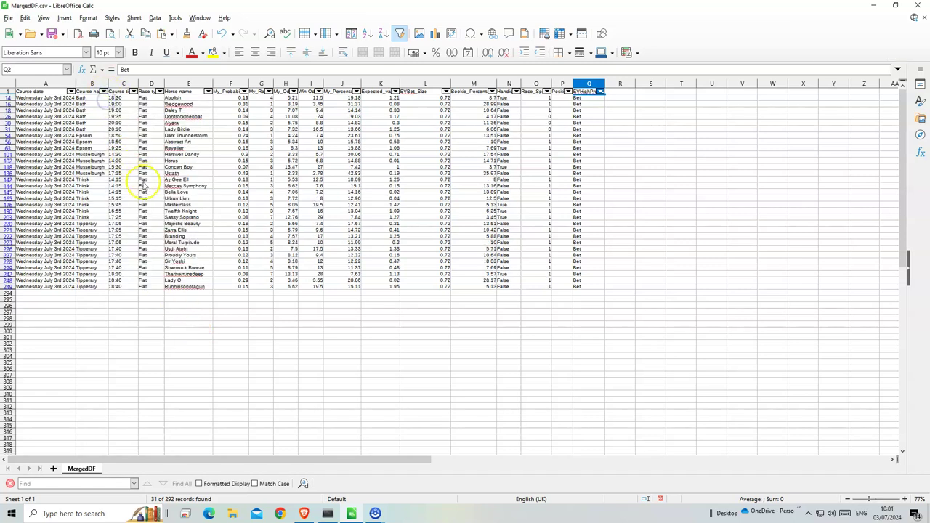
Step: Confirm the filtered race types are all Flat and snap Calc beside the Betfair page
{"action": "left_click", "coordinate": [143, 287]}
{"action": "left_click_drag", "start_coordinate": [144, 287], "coordinate": [145, 97]}
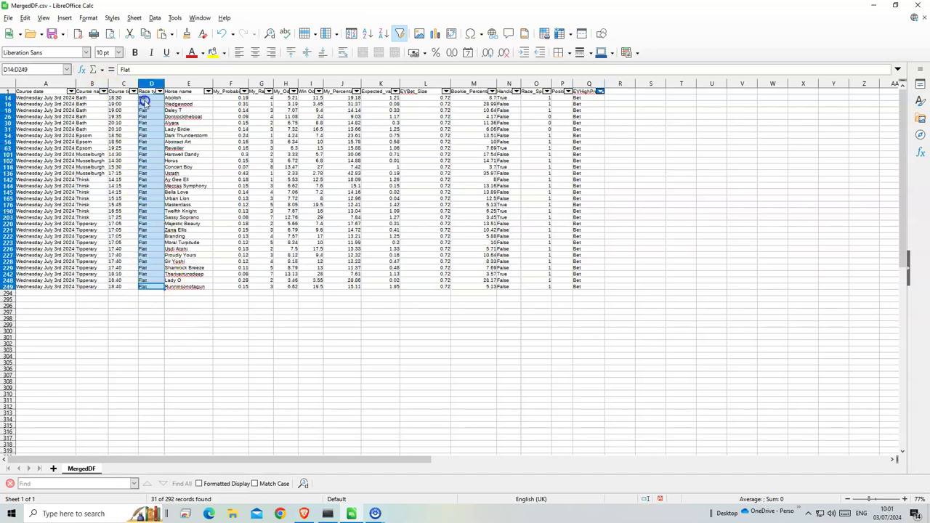
{"action": "left_click", "coordinate": [217, 167]}
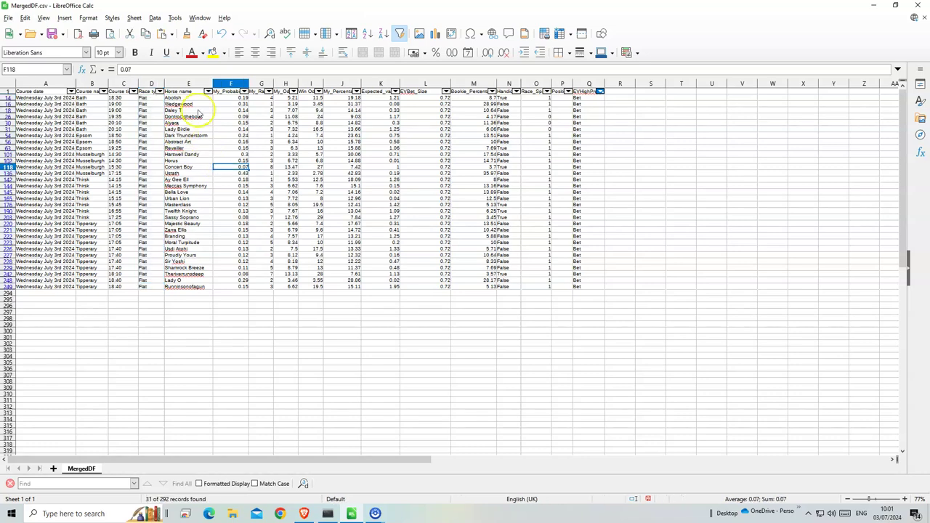
{"action": "left_click_drag", "start_coordinate": [196, 5], "coordinate": [929, 109]}
{"action": "left_click", "coordinate": [236, 138]}
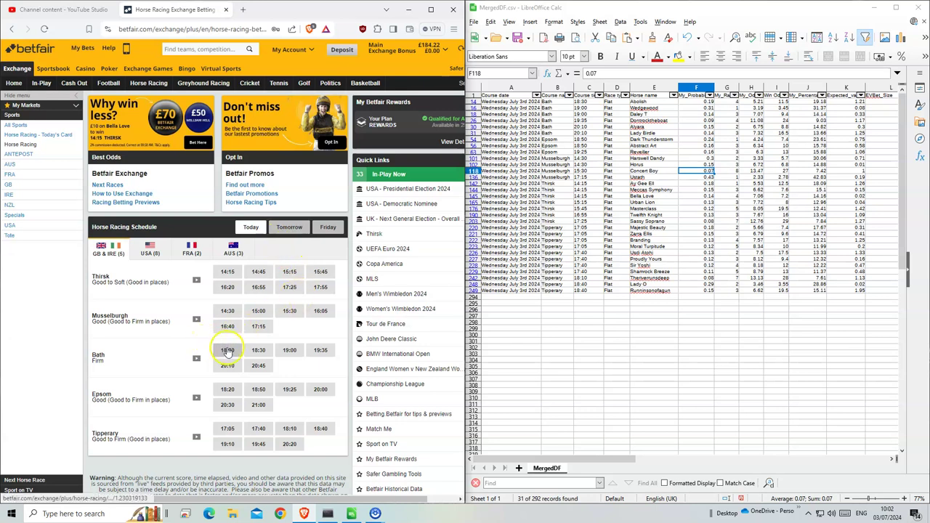
Step: Open the 18:30 Bath market and delete columns F to H from the sheet
{"action": "left_click", "coordinate": [256, 351]}
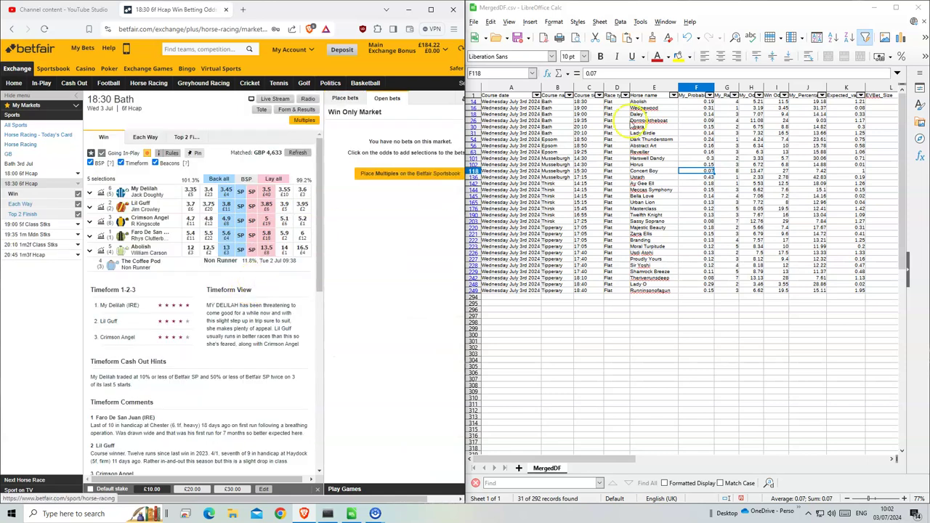
{"action": "left_click_drag", "start_coordinate": [701, 88], "coordinate": [755, 87]}
{"action": "right_click", "coordinate": [755, 87]}
{"action": "left_click", "coordinate": [788, 158]}
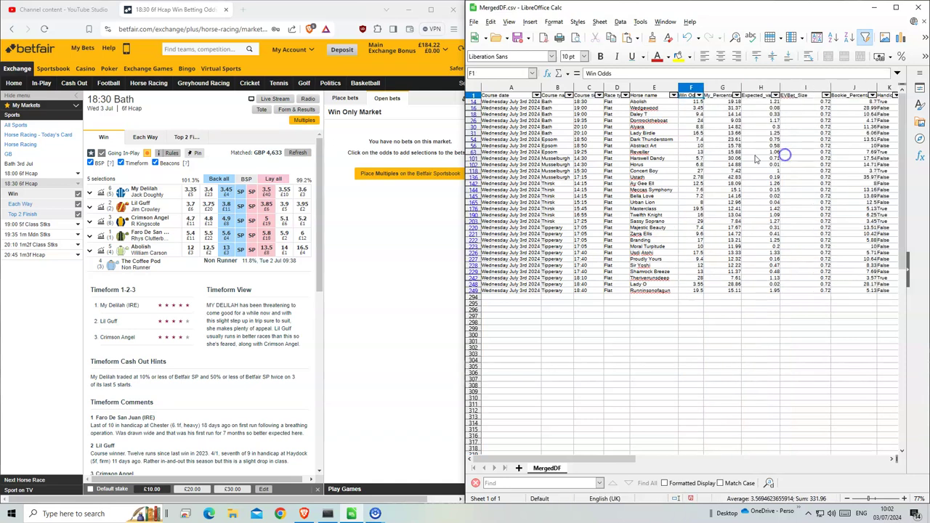
Step: Back Abolish for £1 at odds of 13
{"action": "left_click", "coordinate": [641, 102]}
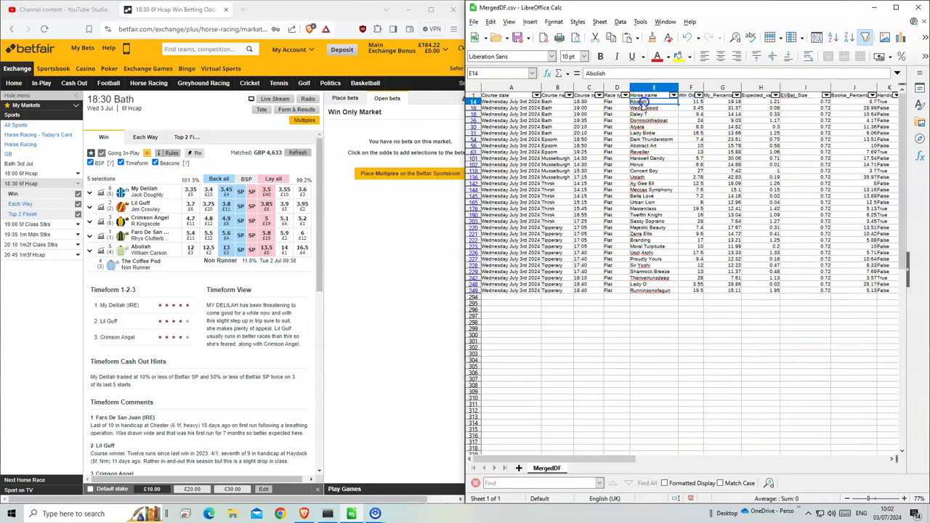
{"action": "left_click", "coordinate": [226, 252]}
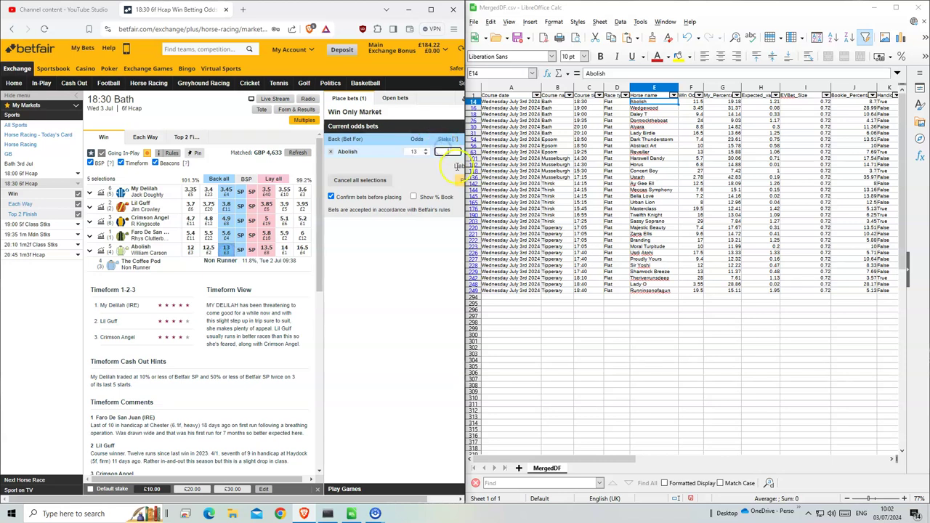
{"action": "type", "text": "1"}
{"action": "left_click", "coordinate": [459, 178]}
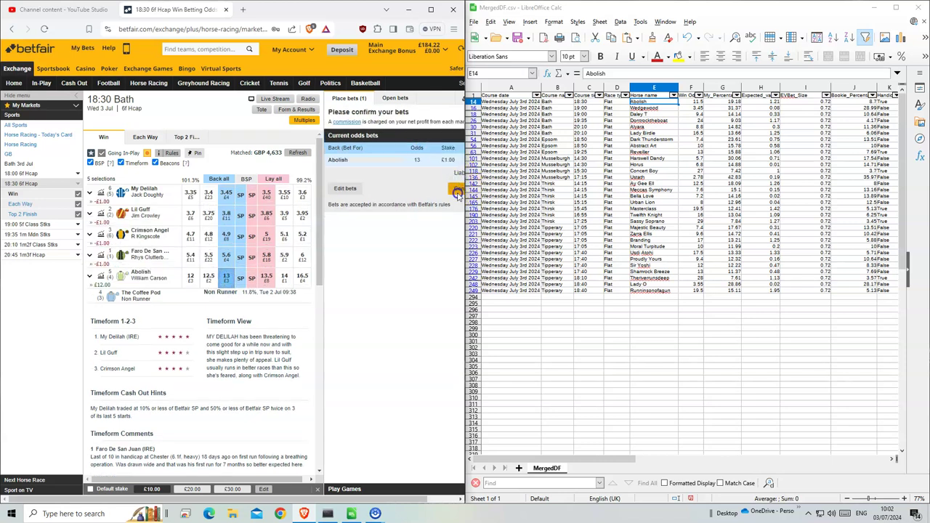
{"action": "left_click", "coordinate": [457, 192]}
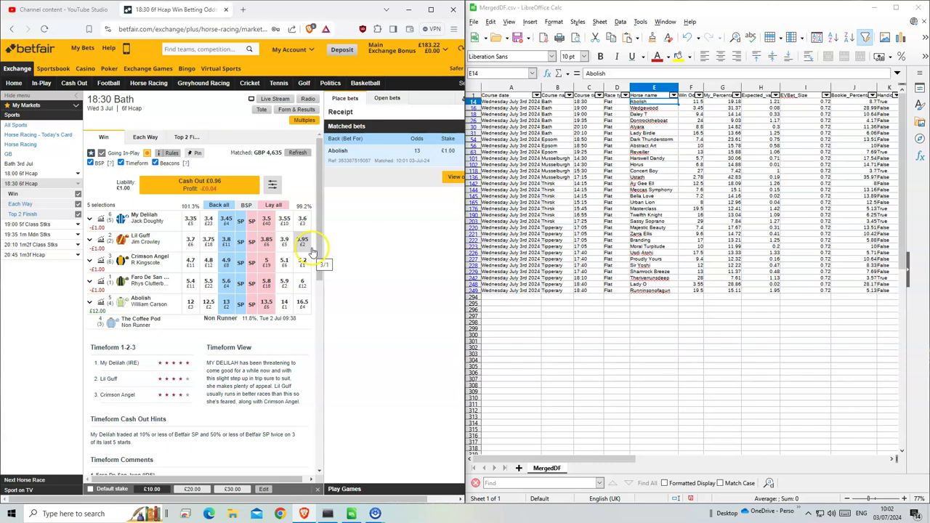
{"action": "left_click_drag", "start_coordinate": [637, 108], "coordinate": [589, 117]}
Step: In the 19:00 Bath, slip Wedgewood (3.6) and Daley T (9) with £1 stakes each
{"action": "left_click", "coordinate": [27, 226]}
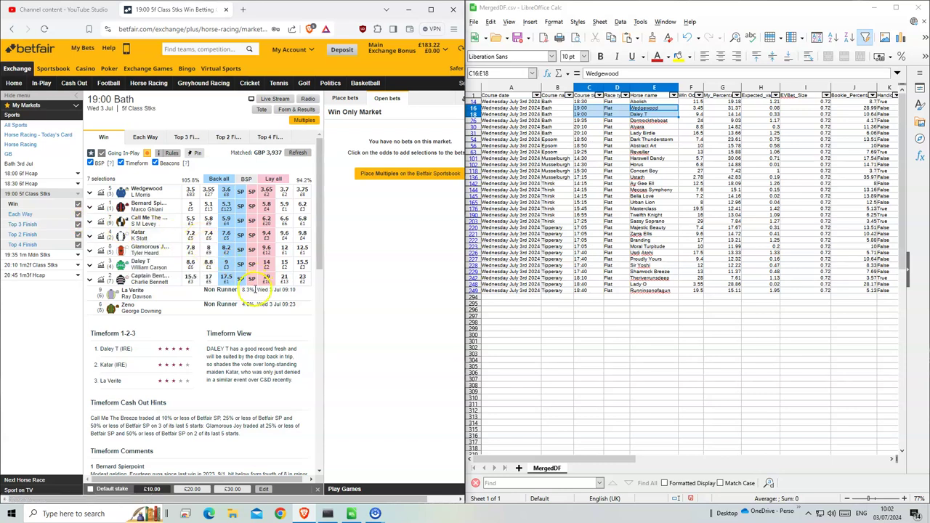
{"action": "left_click", "coordinate": [228, 191]}
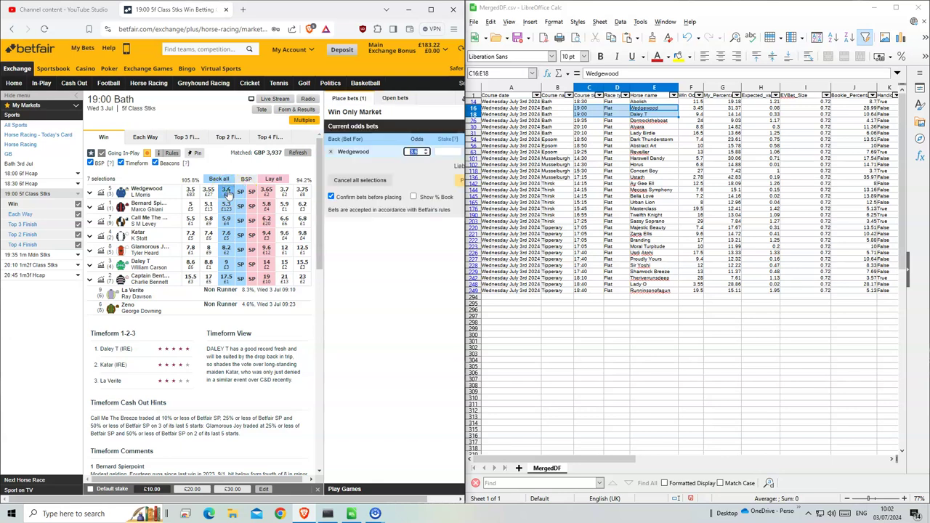
{"action": "left_click", "coordinate": [226, 264]}
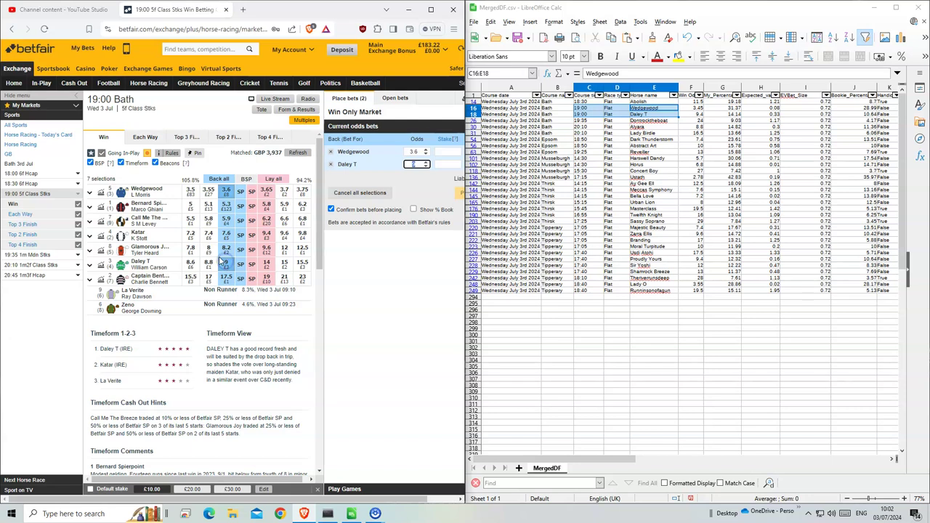
{"action": "left_click", "coordinate": [450, 152]}
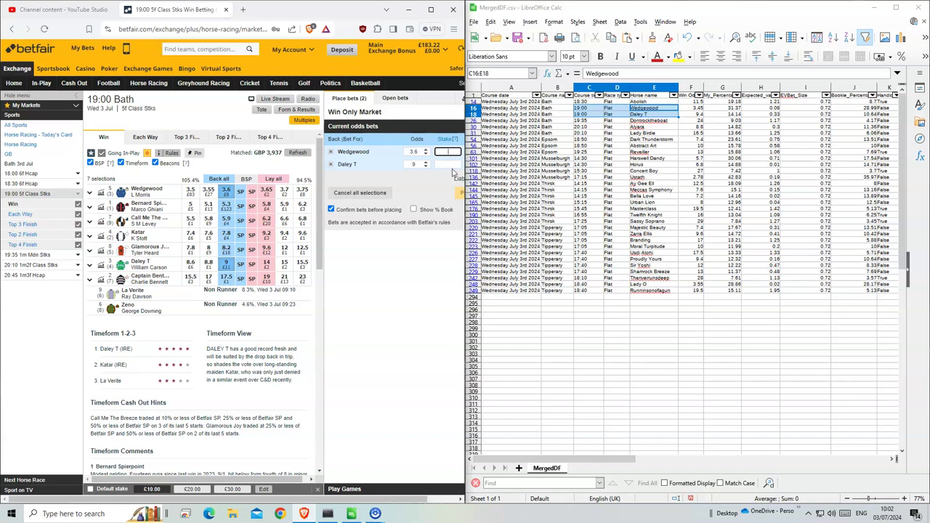
{"action": "type", "text": "1"}
{"action": "left_click", "coordinate": [446, 164]}
{"action": "type", "text": "1"}
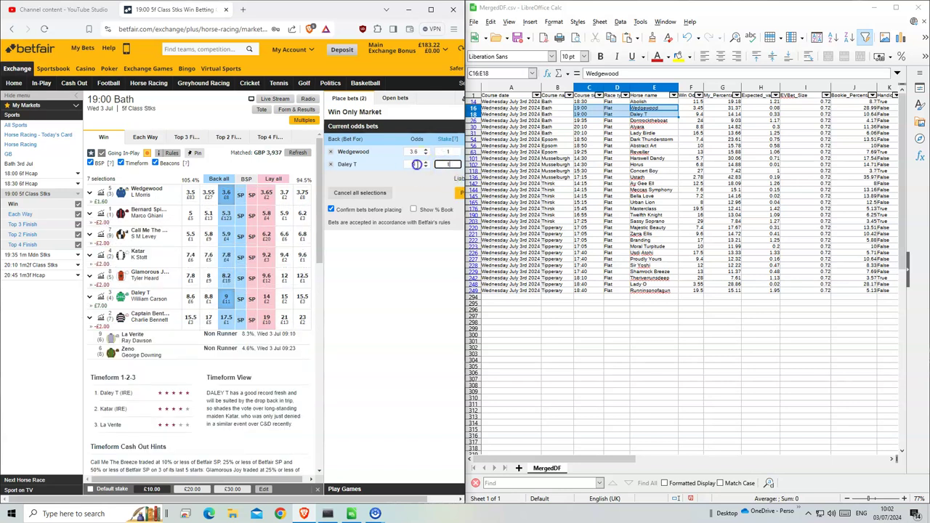
Step: Adjust Daley T's odds, then place and confirm both bets with unmatched bets taking SP
{"action": "left_click", "coordinate": [416, 164]}
{"action": "left_click", "coordinate": [450, 163]}
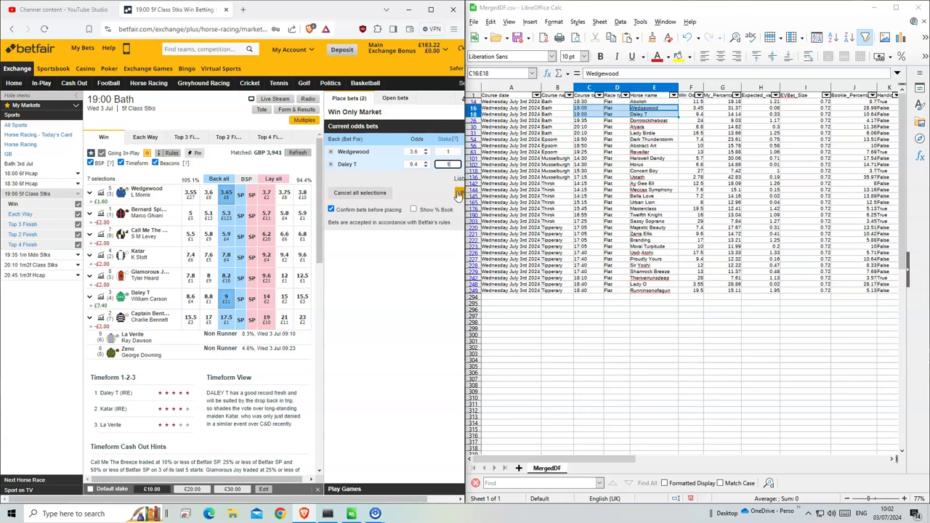
{"action": "left_click", "coordinate": [458, 194]}
{"action": "left_click", "coordinate": [458, 196]}
{"action": "left_click", "coordinate": [392, 136]}
{"action": "left_click", "coordinate": [426, 138]}
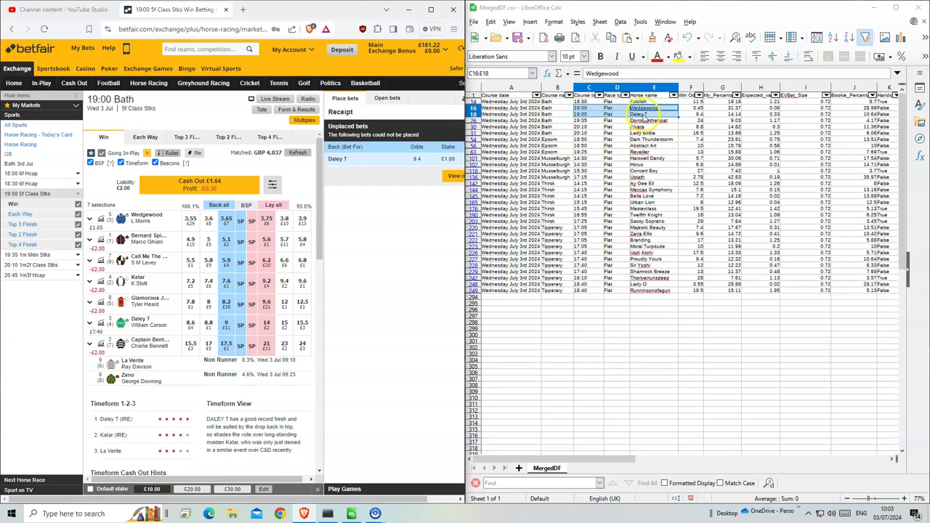
{"action": "left_click_drag", "start_coordinate": [650, 120], "coordinate": [584, 121]}
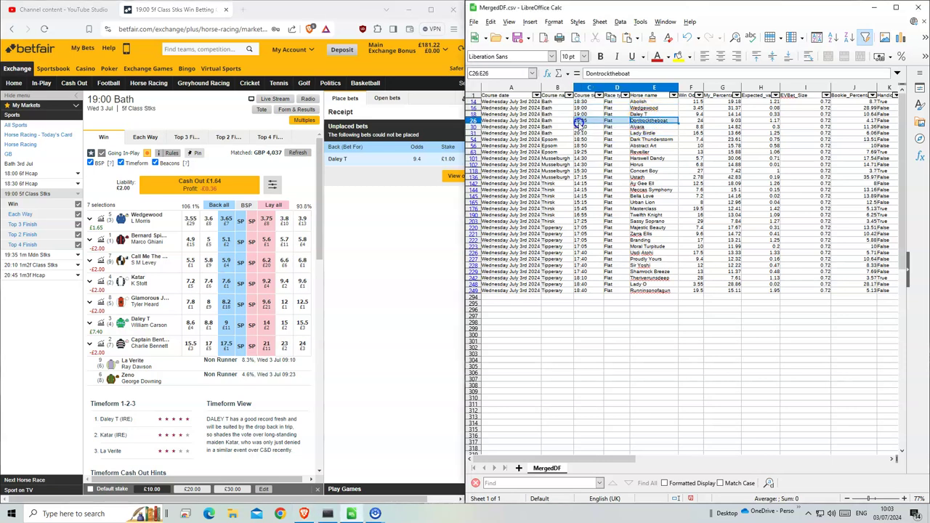
Step: Back Dontrocktheboat for £1 in the 19:35 Bath maiden
{"action": "left_click", "coordinate": [22, 256]}
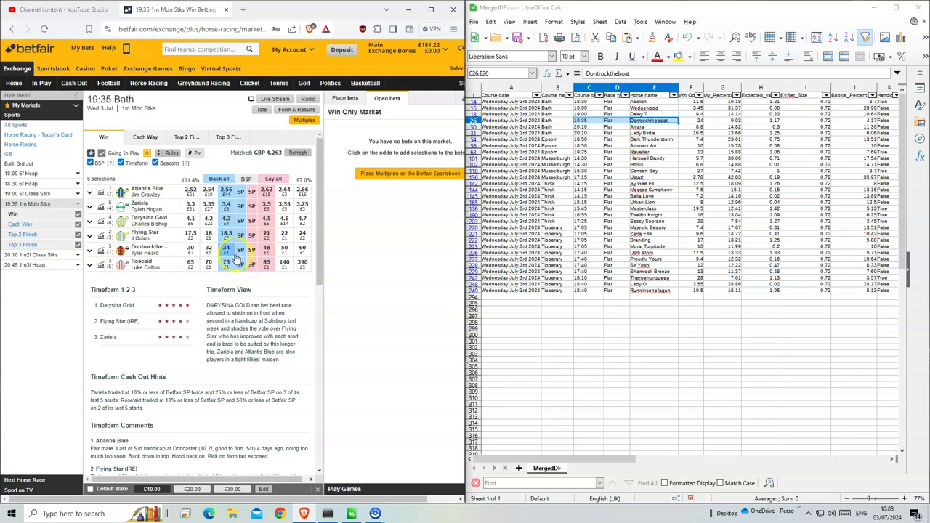
{"action": "left_click", "coordinate": [226, 249]}
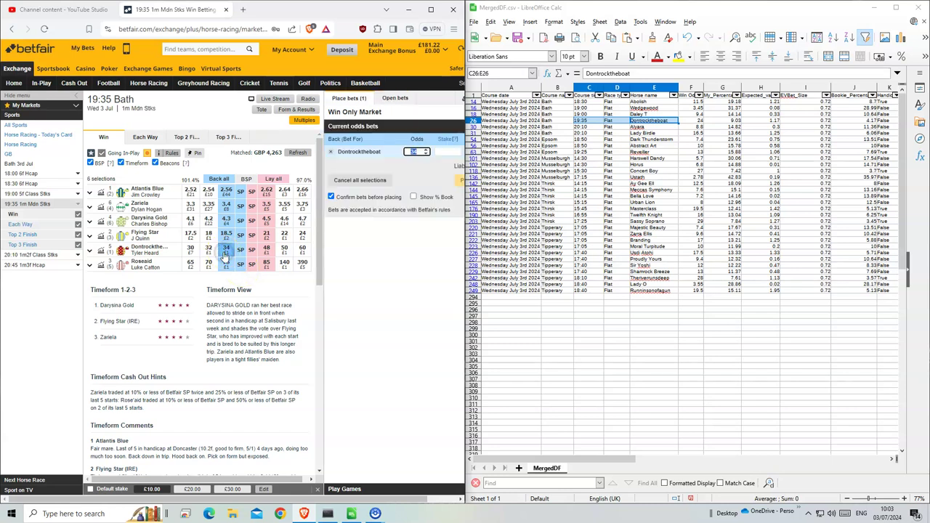
{"action": "left_click", "coordinate": [450, 150]}
{"action": "type", "text": "1"}
{"action": "left_click", "coordinate": [459, 180]}
{"action": "left_click", "coordinate": [454, 187]}
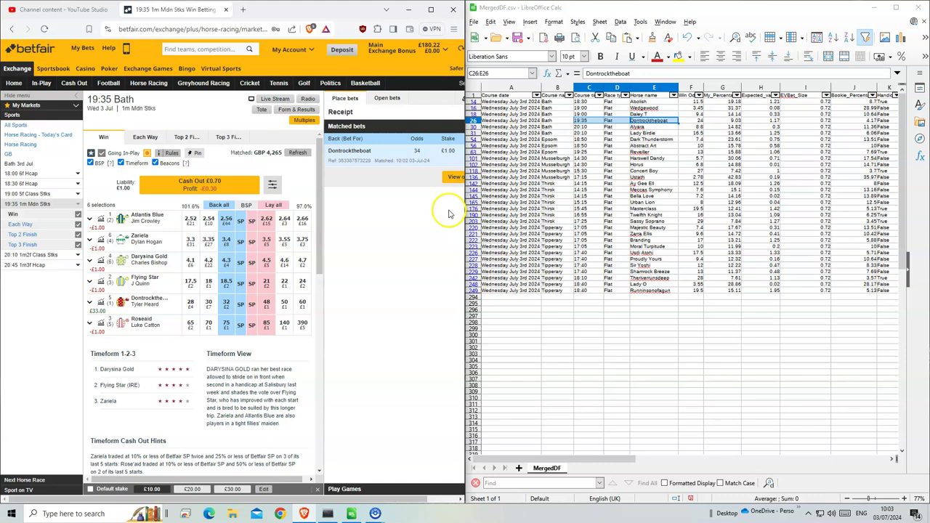
Step: Open the 20:10 Bath and add Alyara (8.8) and Lady Birdie to the bet slip
{"action": "left_click", "coordinate": [649, 126]}
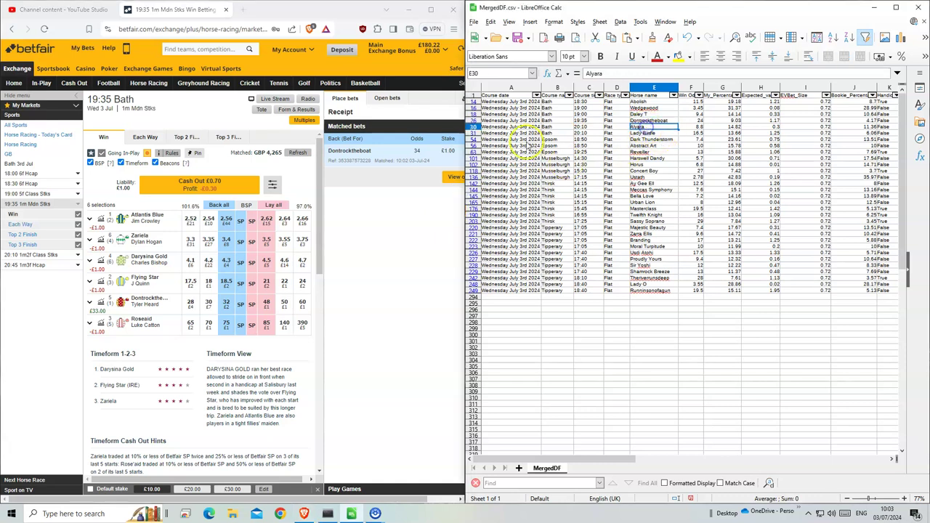
{"action": "left_click", "coordinate": [36, 213]}
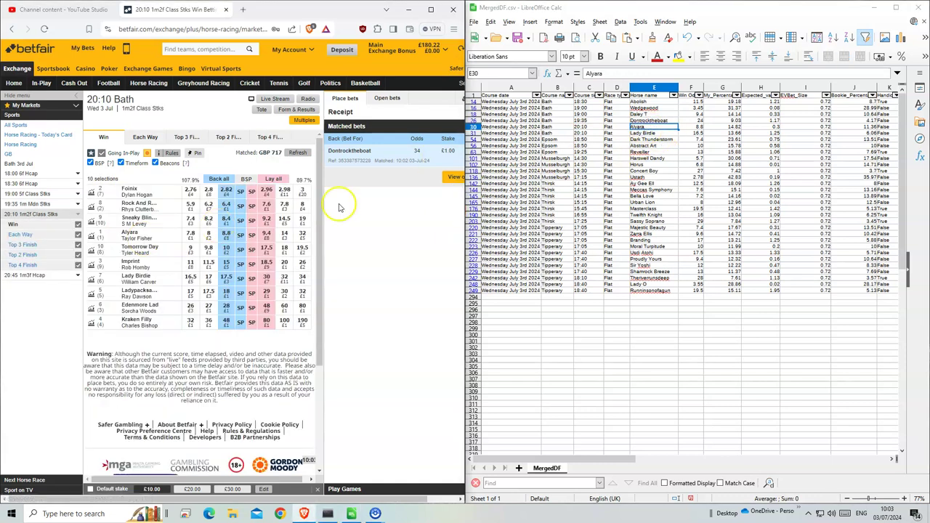
{"action": "left_click", "coordinate": [226, 234]}
{"action": "left_click", "coordinate": [218, 283]}
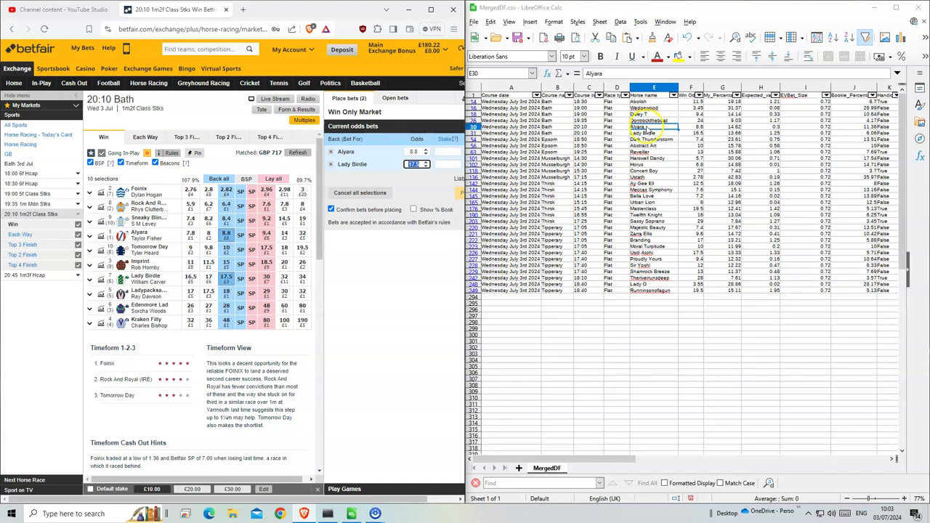
{"action": "left_click_drag", "start_coordinate": [653, 127], "coordinate": [719, 133]}
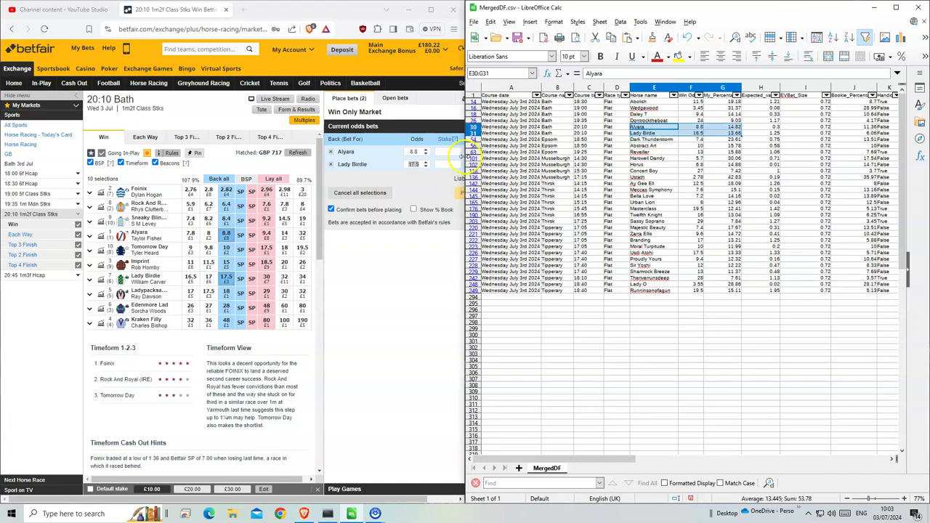
Step: Stake £1 on each, place and confirm both bets, then return to the racing schedule
{"action": "left_click", "coordinate": [454, 152]}
{"action": "type", "text": "1"}
{"action": "left_click", "coordinate": [454, 164]}
{"action": "type", "text": "1"}
{"action": "left_click", "coordinate": [458, 194]}
{"action": "left_click", "coordinate": [454, 205]}
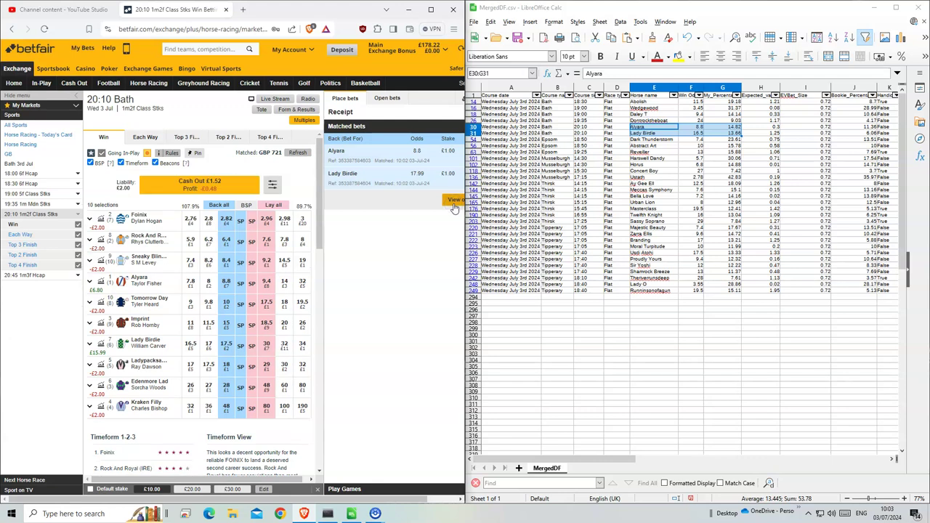
{"action": "left_click", "coordinate": [583, 145]}
{"action": "left_click", "coordinate": [148, 82]}
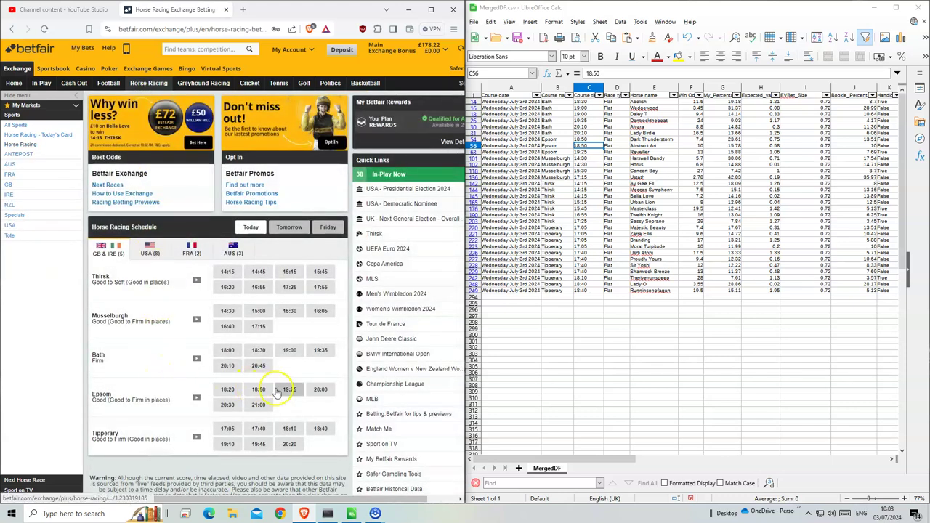
Step: Open the 18:50 Epsom and slip Dark Thunderstorm (8.4) and Abstract Art with £1 stakes
{"action": "left_click", "coordinate": [256, 388]}
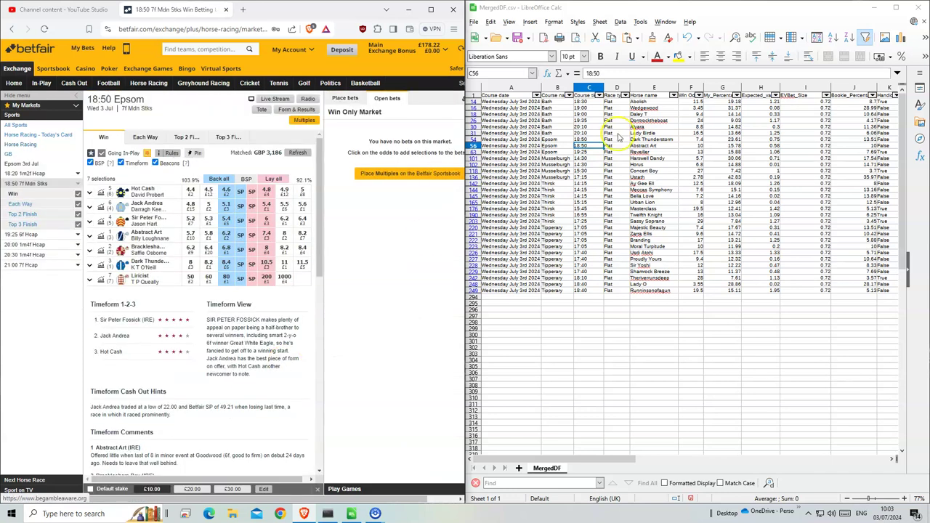
{"action": "left_click_drag", "start_coordinate": [581, 138], "coordinate": [641, 149]}
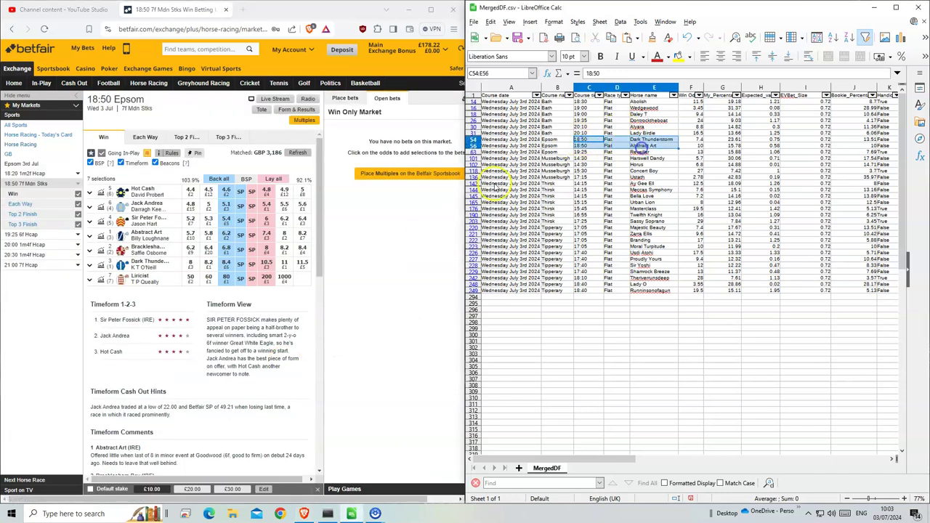
{"action": "left_click", "coordinate": [227, 269]}
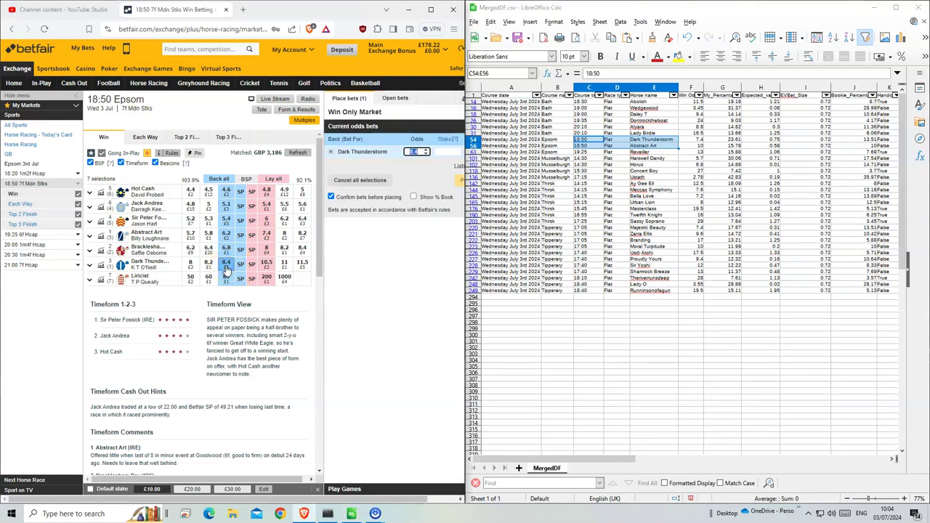
{"action": "left_click", "coordinate": [226, 234]}
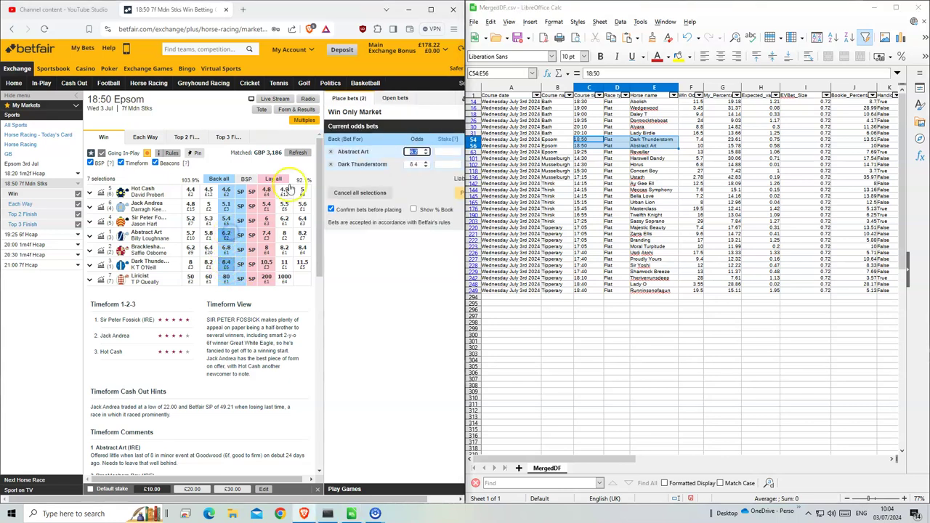
{"action": "left_click", "coordinate": [447, 151]}
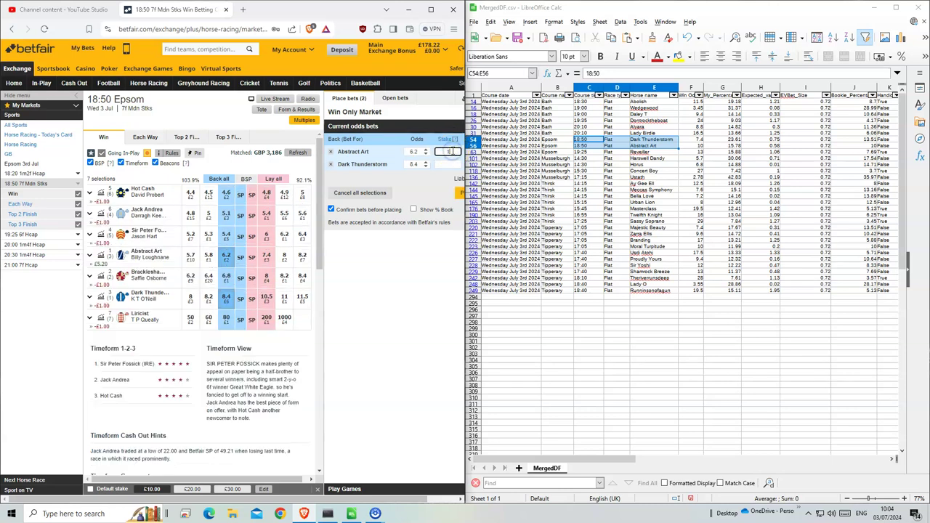
{"action": "left_click", "coordinate": [449, 164]}
{"action": "type", "text": "1"}
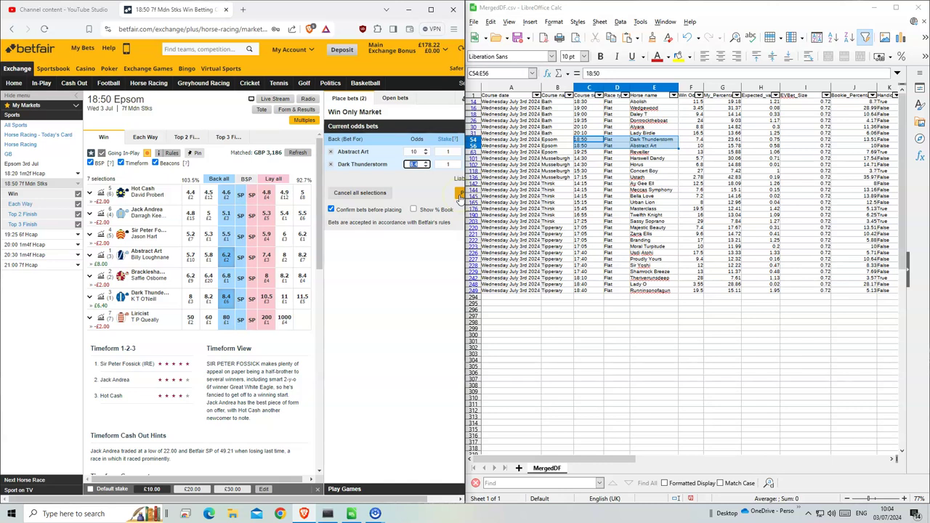
Step: Place and confirm both bets, letting Abstract Art's unmatched bet take SP
{"action": "left_click", "coordinate": [459, 195]}
{"action": "left_click", "coordinate": [455, 204]}
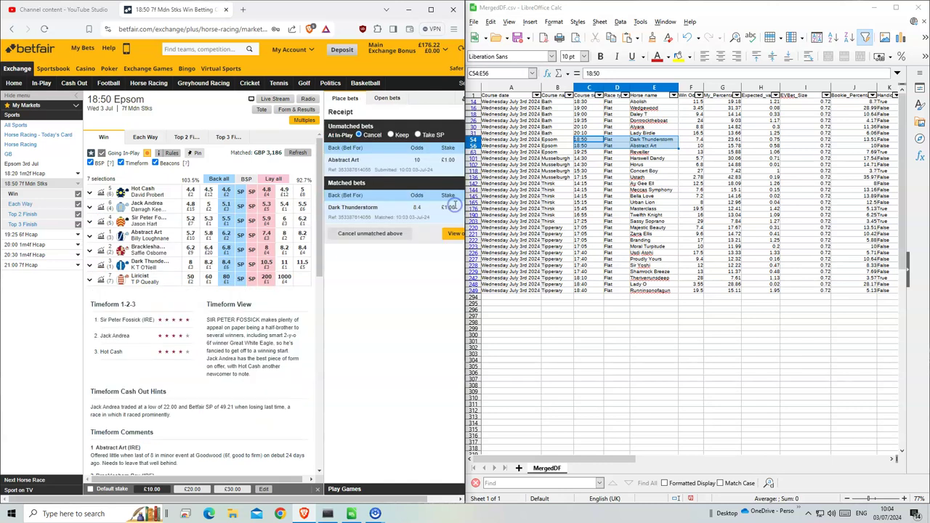
{"action": "left_click", "coordinate": [429, 135]}
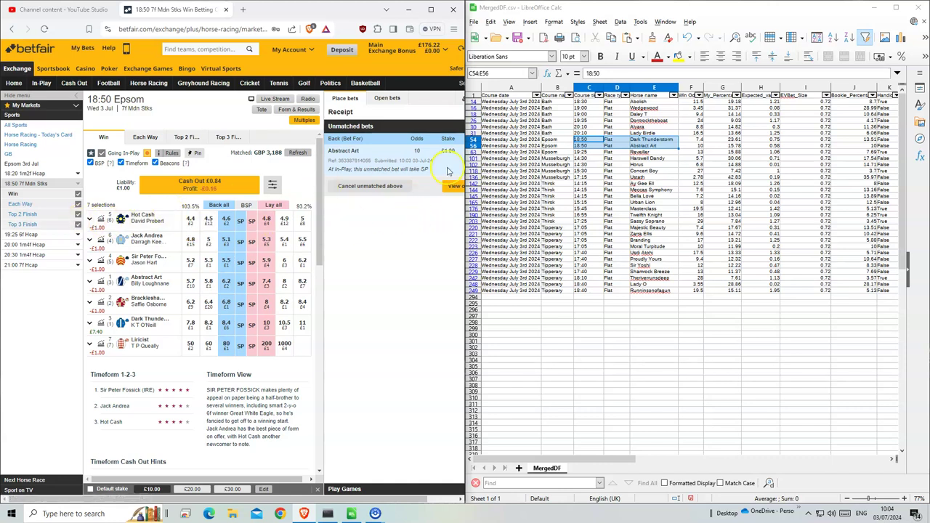
{"action": "left_click", "coordinate": [639, 151]}
Step: Back Reveiller for £1 at 14 in the 19:25 Epsom 6f handicap
{"action": "left_click", "coordinate": [29, 235]}
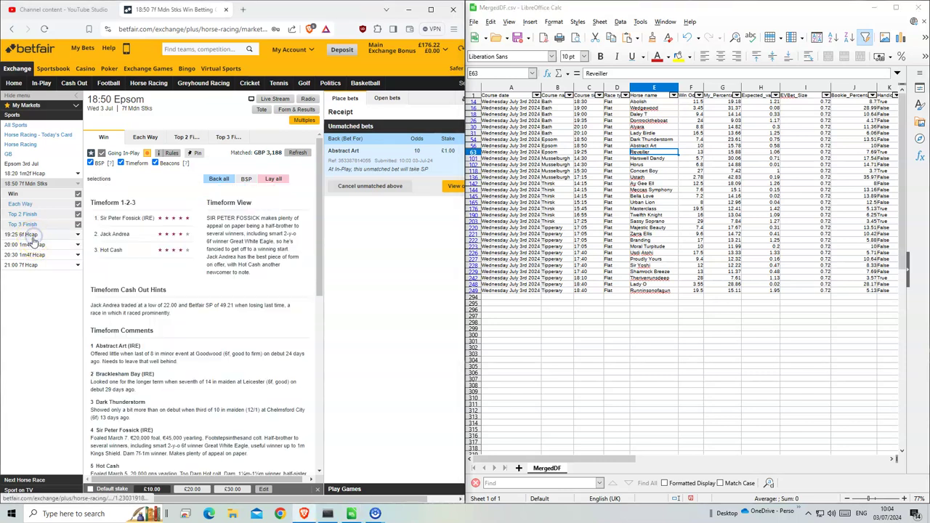
{"action": "left_click", "coordinate": [226, 263]}
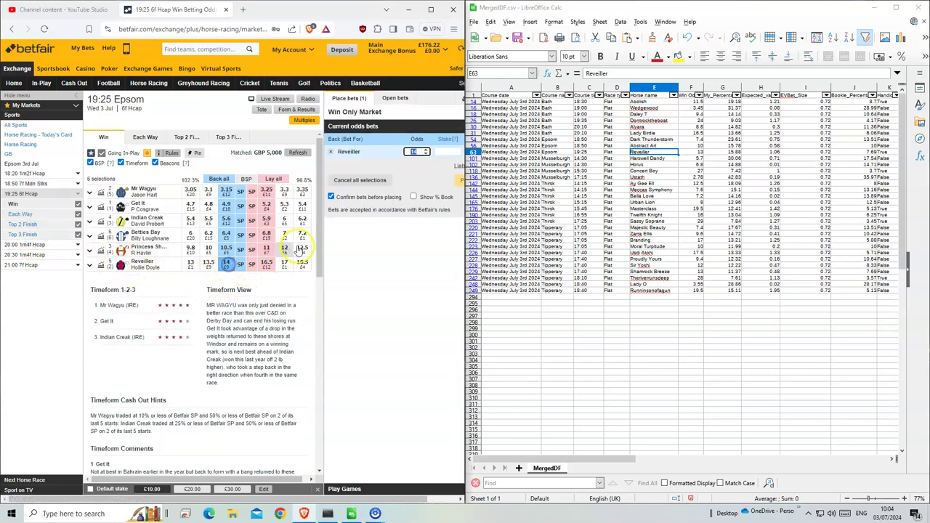
{"action": "type", "text": "1"}
{"action": "left_click", "coordinate": [457, 180]}
{"action": "left_click", "coordinate": [458, 189]}
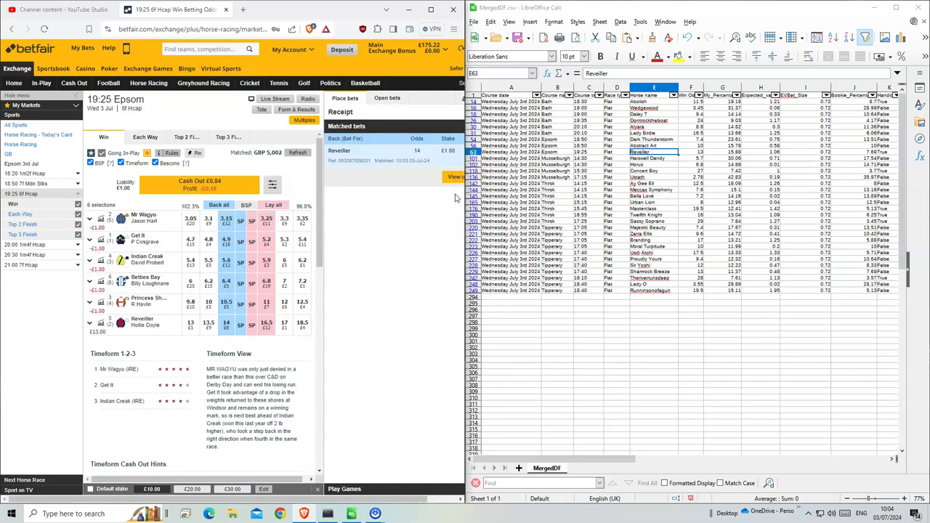
{"action": "left_click_drag", "start_coordinate": [587, 158], "coordinate": [649, 167]}
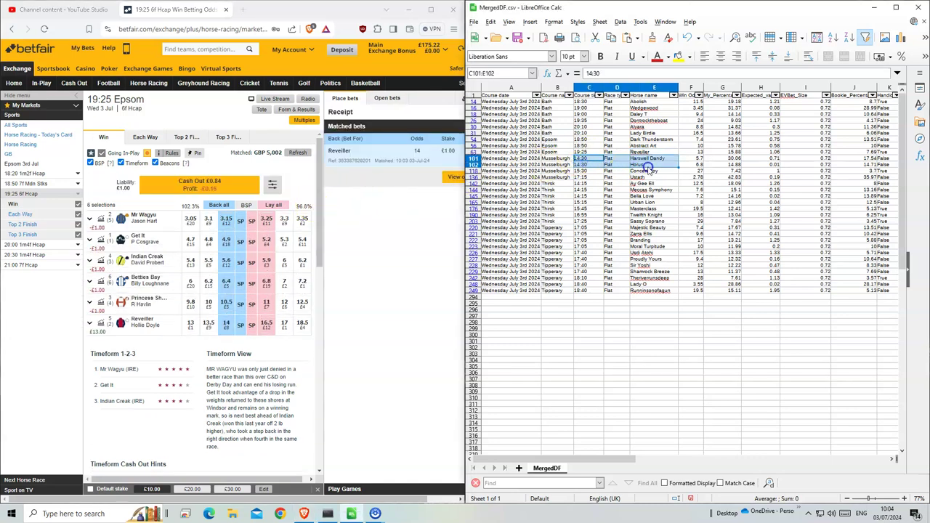
Step: Open the 14:30 Musselburgh and add Harswell Dandy (5.8) and Horus (6.8) to the slip
{"action": "left_click", "coordinate": [148, 84]}
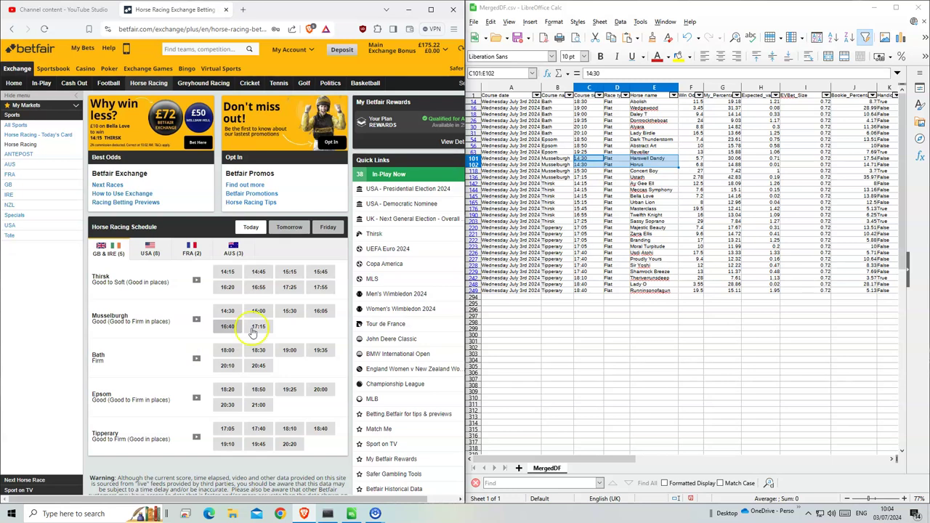
{"action": "left_click", "coordinate": [228, 311]}
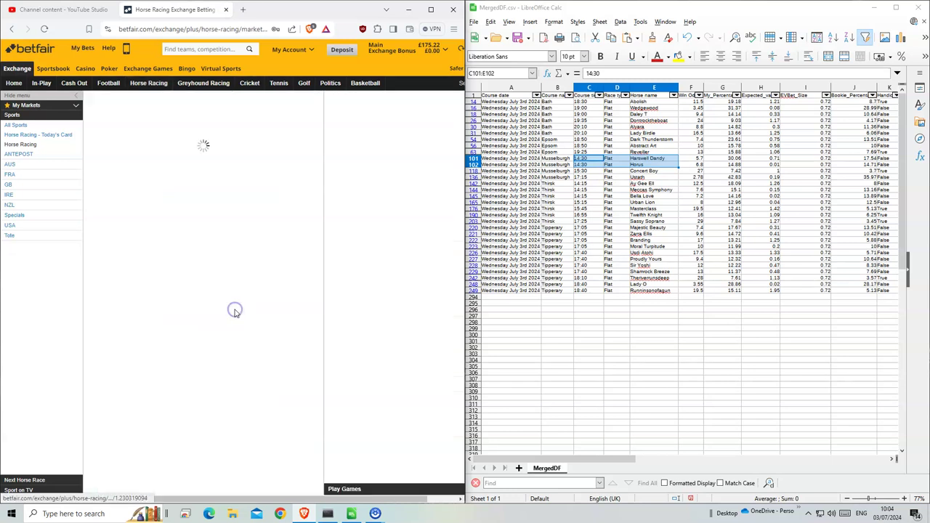
{"action": "left_click", "coordinate": [227, 207]}
{"action": "left_click", "coordinate": [227, 219]}
Step: Stake £1 on each, place and confirm both bets, then open the 15:30 Musselburgh market
{"action": "left_click", "coordinate": [453, 155]}
{"action": "type", "text": "1"}
{"action": "left_click", "coordinate": [447, 164]}
{"action": "type", "text": "1"}
{"action": "left_click", "coordinate": [459, 194]}
{"action": "left_click", "coordinate": [459, 197]}
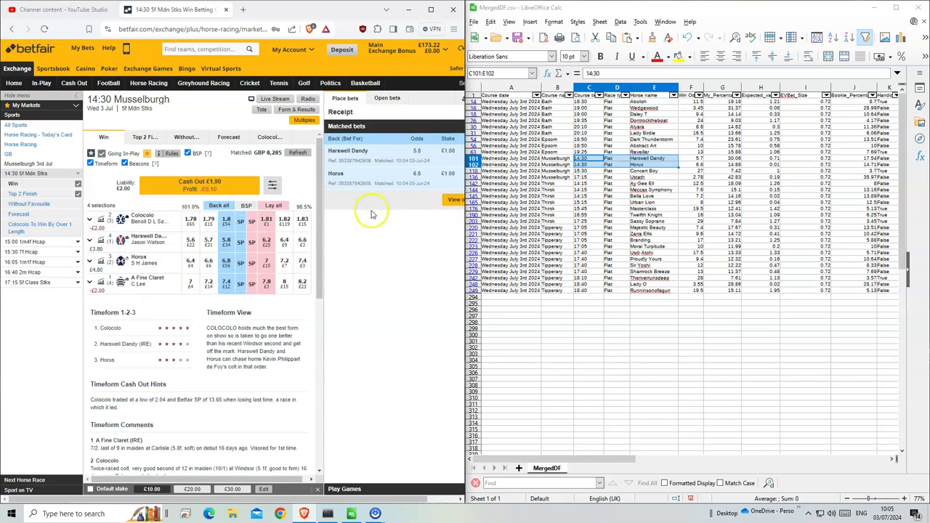
{"action": "left_click", "coordinate": [589, 171]}
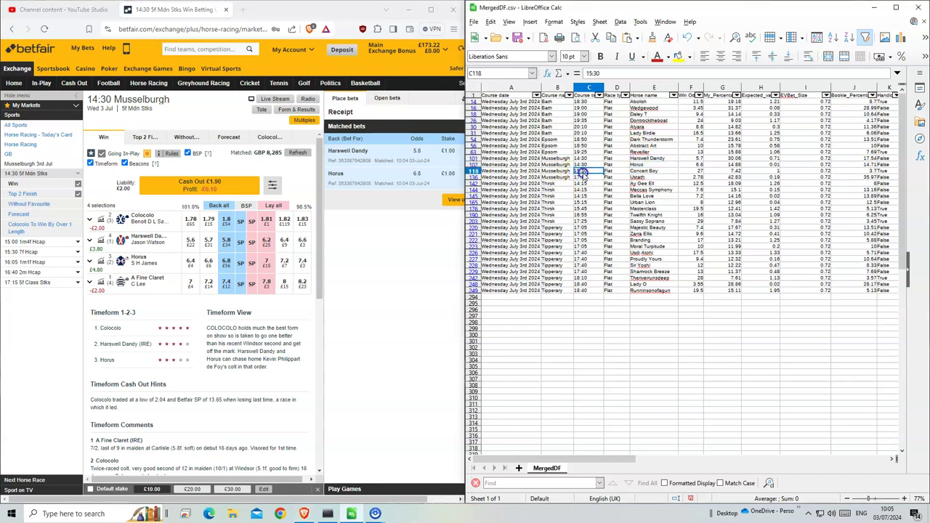
{"action": "left_click", "coordinate": [27, 251]}
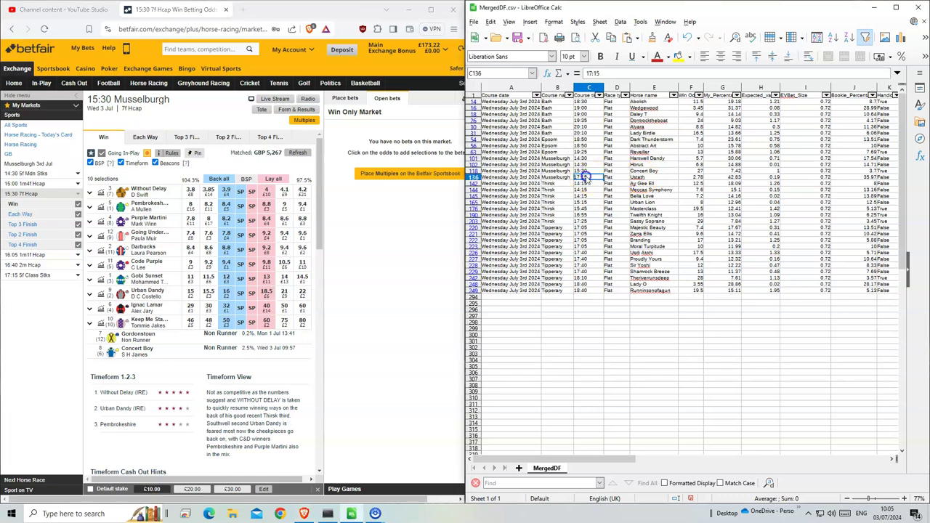
Step: Back Ustath for £1 in the 17:15 Musselburgh, taking SP if unmatched
{"action": "left_click", "coordinate": [636, 177]}
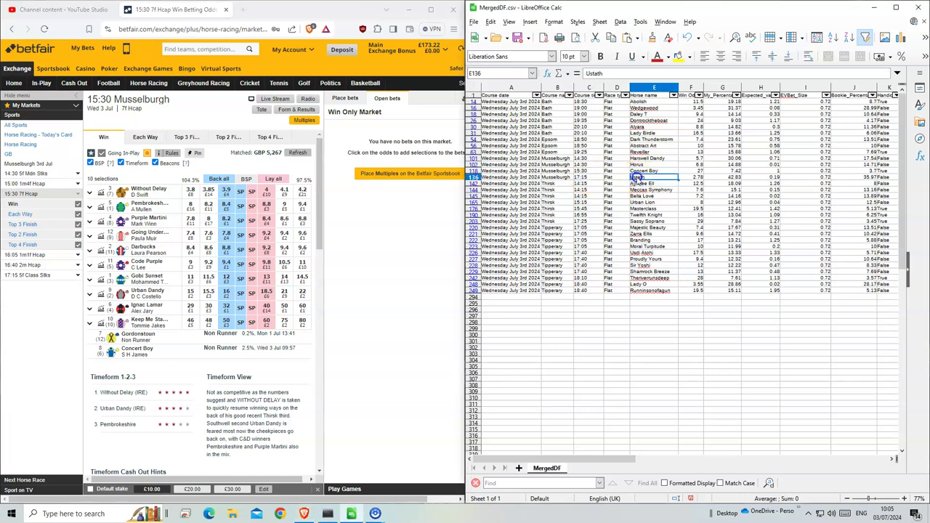
{"action": "left_click", "coordinate": [23, 276]}
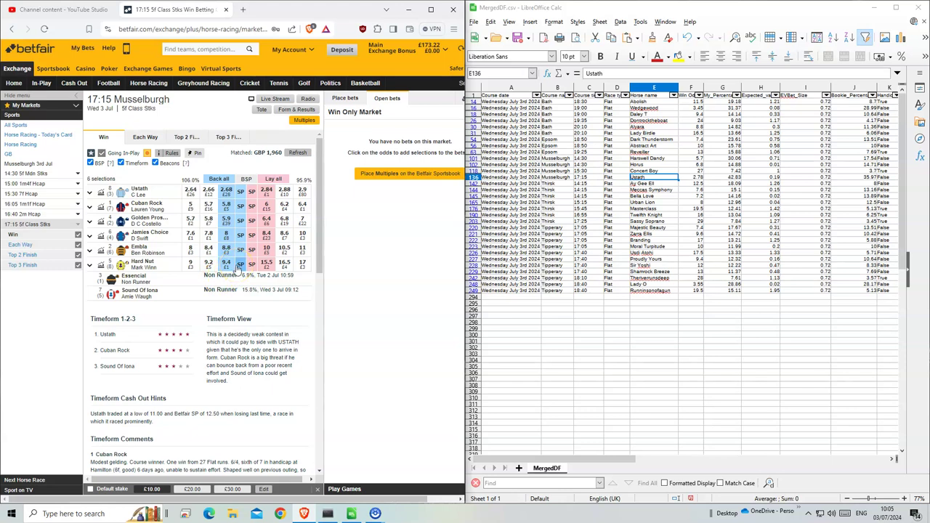
{"action": "left_click", "coordinate": [225, 193]}
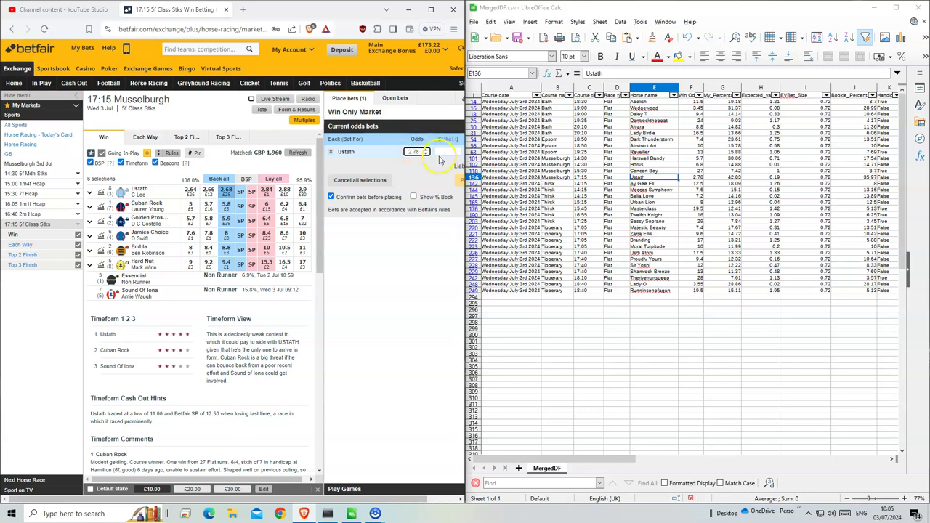
{"action": "left_click", "coordinate": [458, 180]}
{"action": "left_click", "coordinate": [457, 197]}
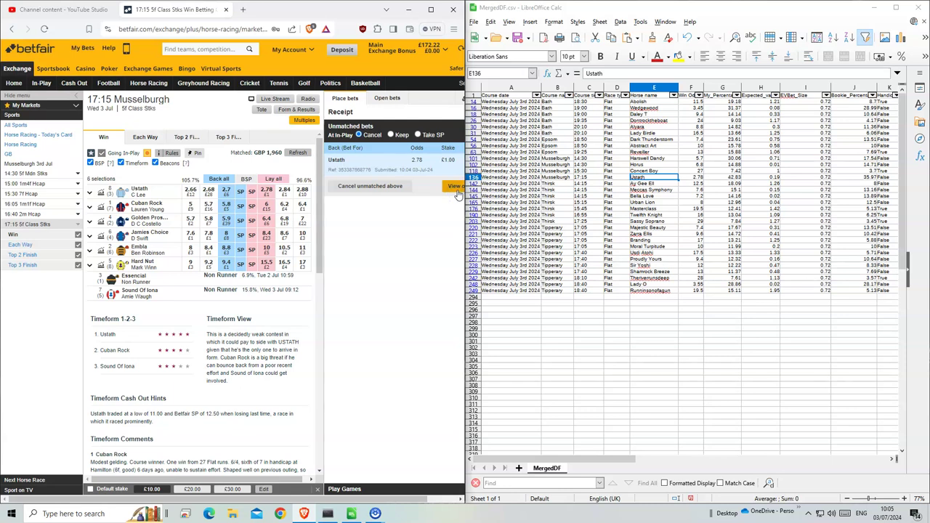
{"action": "left_click", "coordinate": [418, 136]}
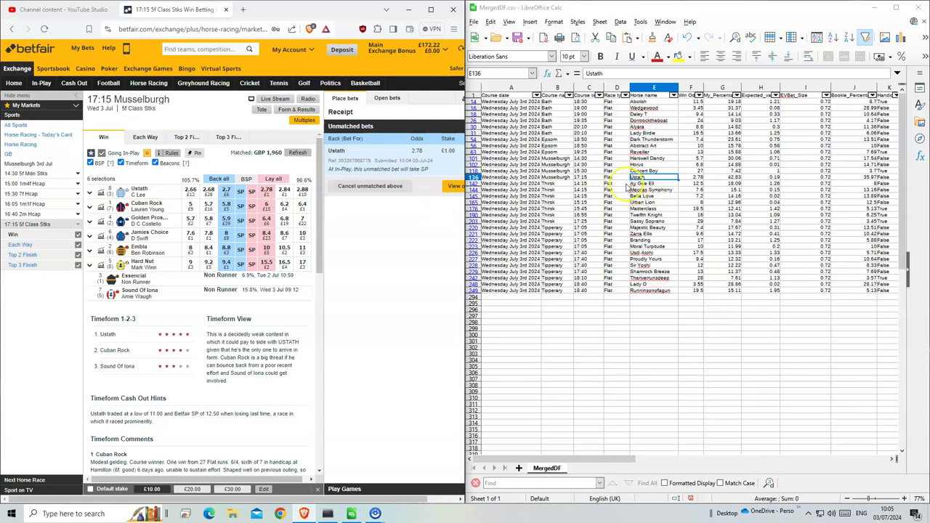
{"action": "left_click", "coordinate": [148, 83]}
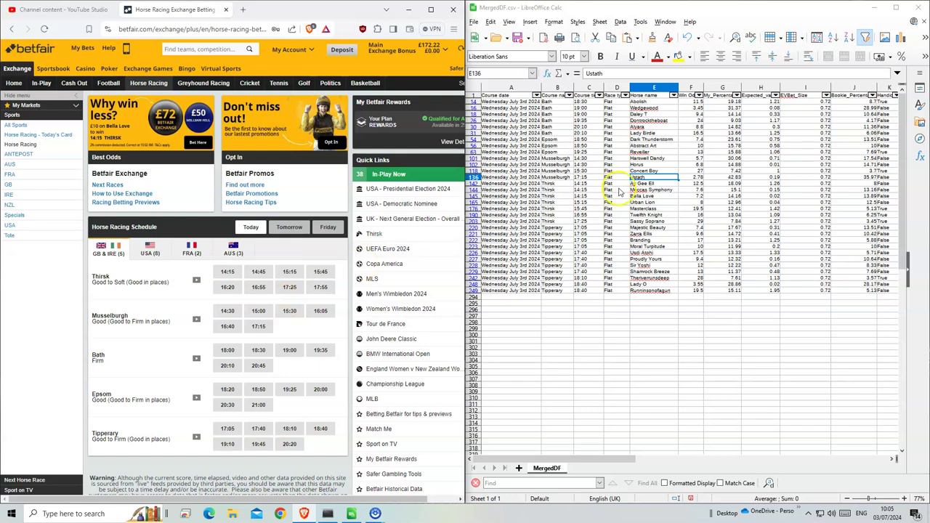
Step: Open the 14:15 Thirsk and add Ay Gee Ell, Meccas Symphony and Bella Love to the slip
{"action": "left_click", "coordinate": [637, 183]}
{"action": "left_click_drag", "start_coordinate": [637, 186], "coordinate": [573, 199]}
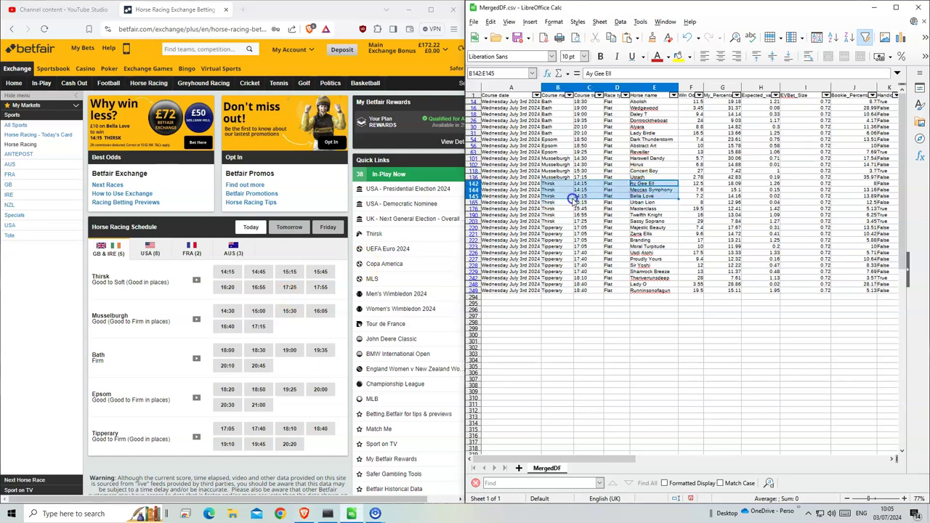
{"action": "left_click", "coordinate": [227, 272]}
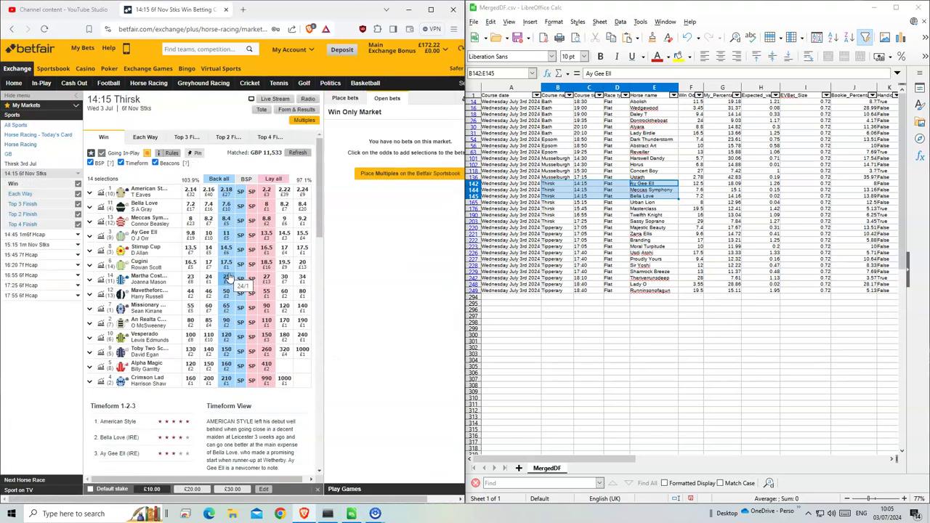
{"action": "left_click", "coordinate": [227, 235]}
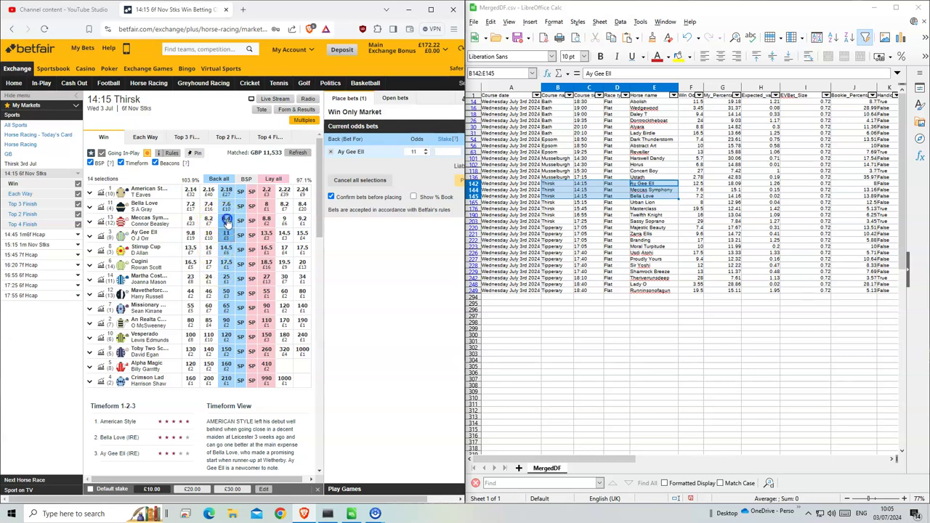
{"action": "left_click", "coordinate": [227, 221]}
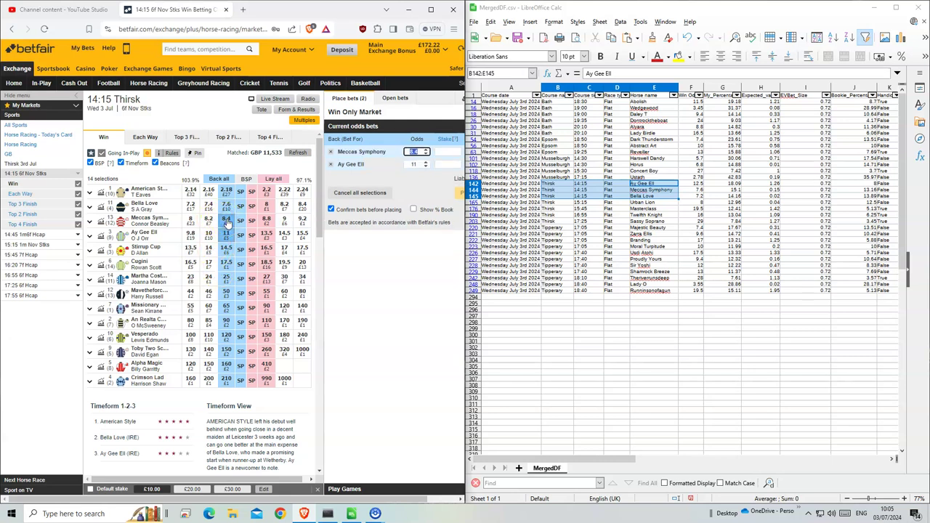
{"action": "left_click", "coordinate": [226, 207]}
Step: Enter £1 stakes and place the three bets, then open the 15:15 Thirsk race
{"action": "left_click", "coordinate": [446, 165]}
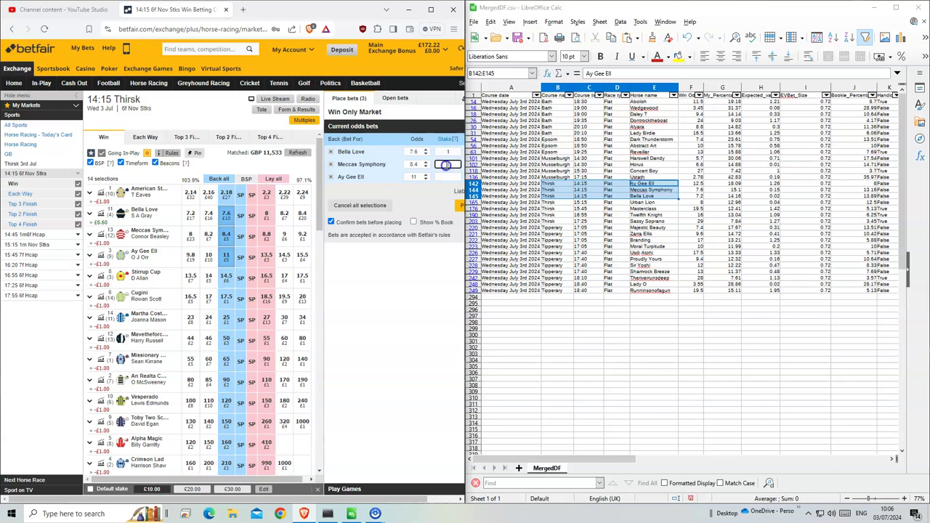
{"action": "left_click", "coordinate": [446, 176]}
{"action": "type", "text": "11"}
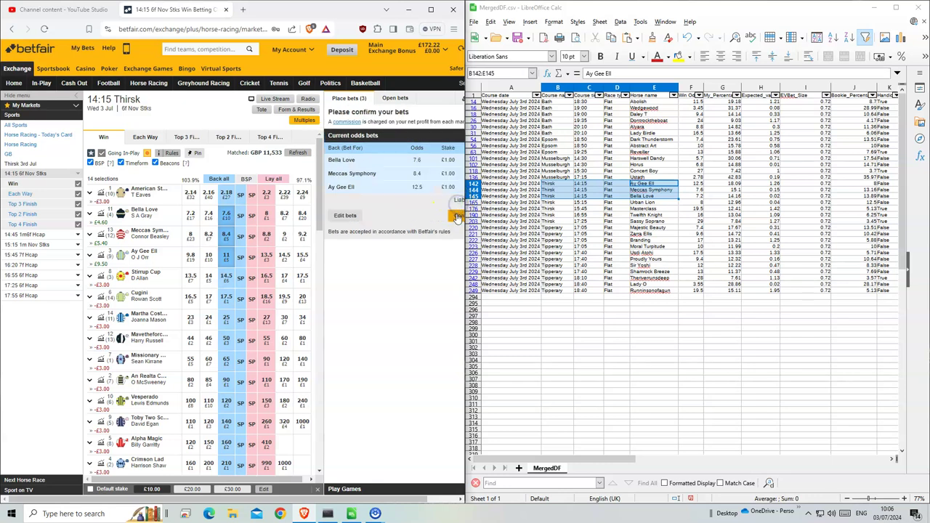
{"action": "left_click", "coordinate": [456, 212]}
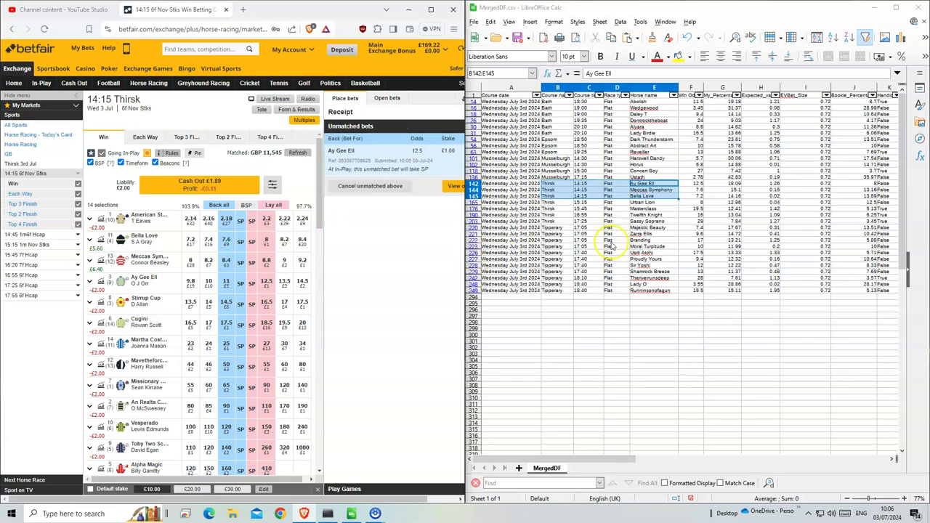
{"action": "left_click", "coordinate": [25, 245]}
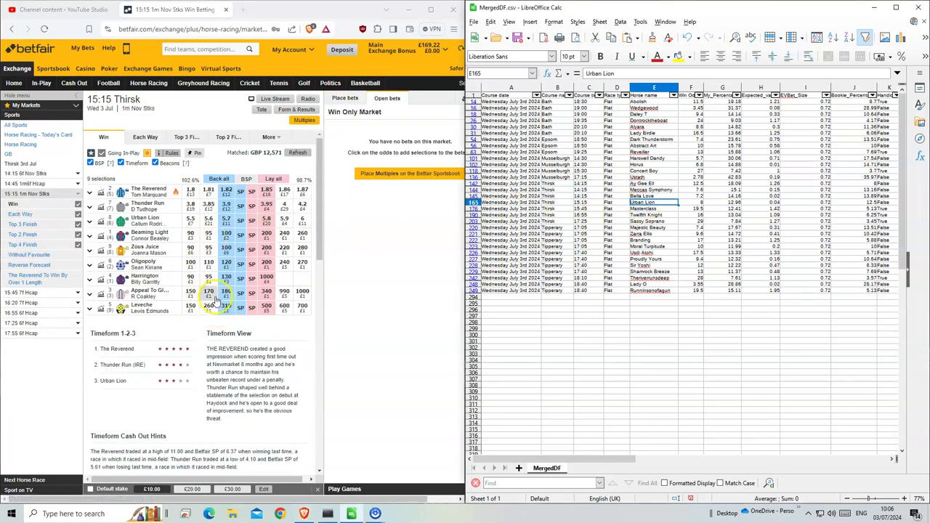
Step: Back Urban Lion for £1 at odds of 8 in the 15:15 Thirsk, taking SP in-play
{"action": "left_click", "coordinate": [226, 221]}
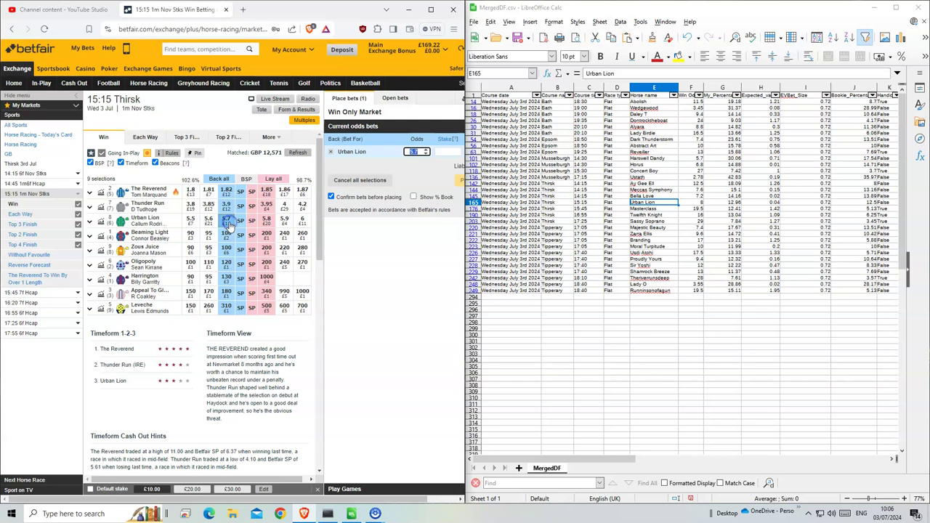
{"action": "left_click", "coordinate": [690, 202]}
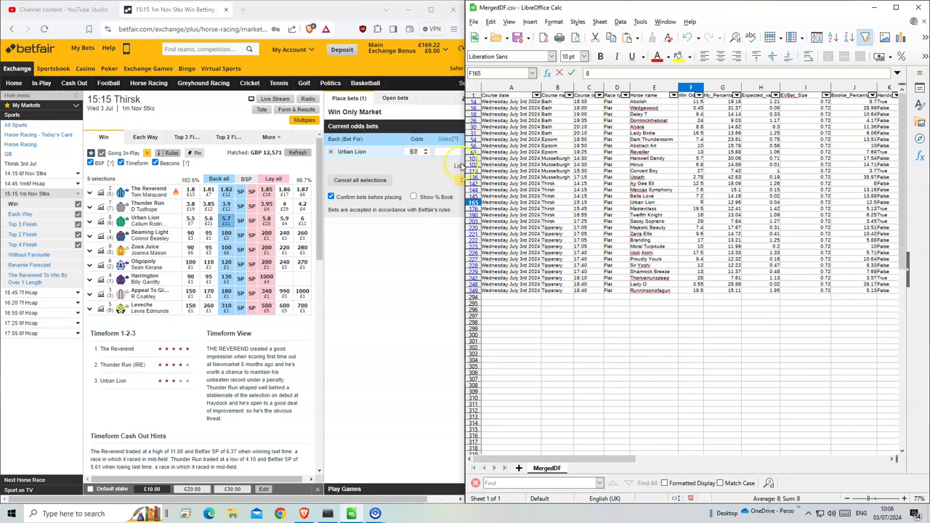
{"action": "left_click", "coordinate": [408, 153]}
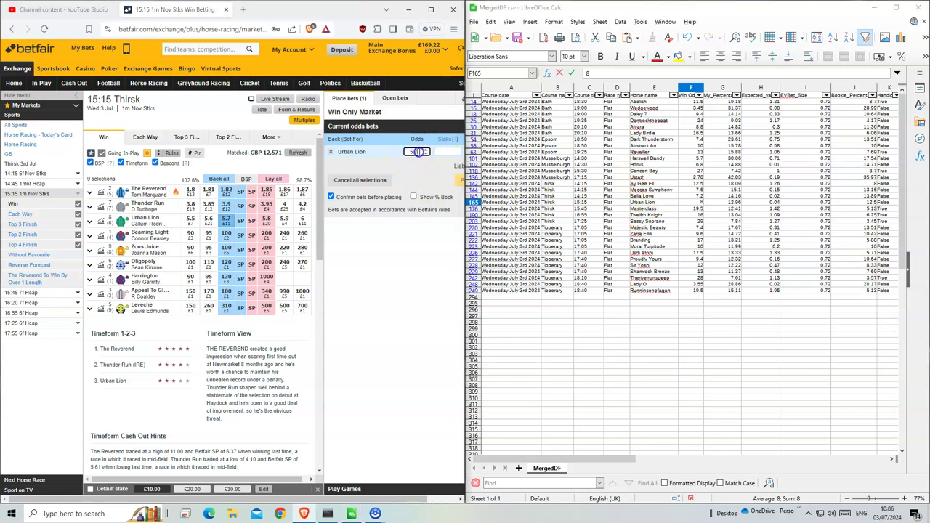
{"action": "left_click", "coordinate": [442, 151]}
{"action": "type", "text": "1"}
{"action": "left_click", "coordinate": [456, 184]}
{"action": "left_click", "coordinate": [456, 184]}
{"action": "left_click", "coordinate": [418, 134]}
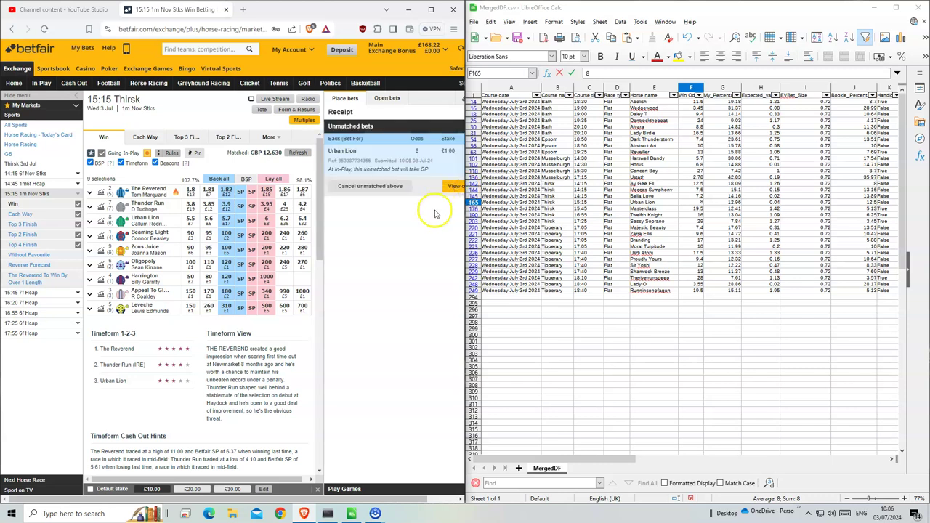
Step: Highlight the Masterclass and Twelfth Knight rows in the spreadsheet
{"action": "left_click", "coordinate": [610, 203]}
{"action": "left_click", "coordinate": [645, 209]}
{"action": "left_click_drag", "start_coordinate": [644, 212], "coordinate": [574, 216]}
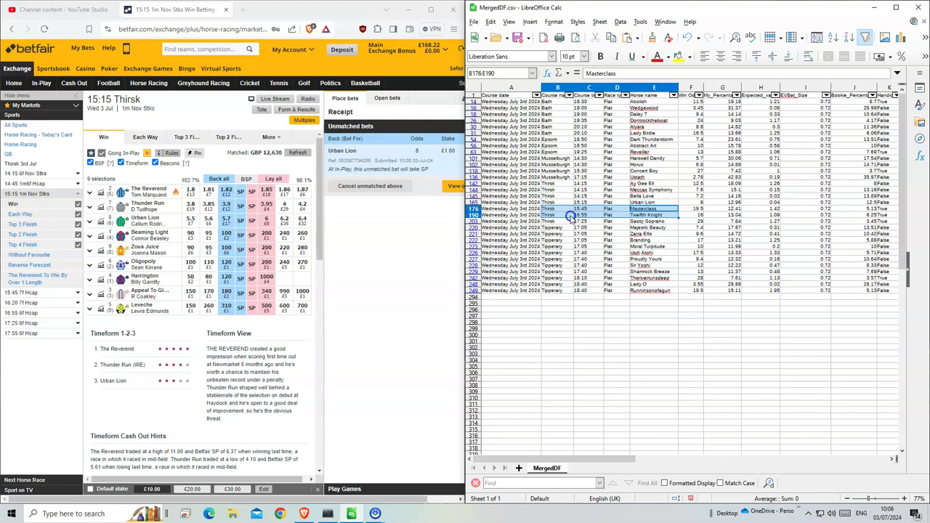
Step: Place and confirm a £1 back on Masterclass at 25 in the 15:45 Thirsk, matched at 25.67
{"action": "left_click", "coordinate": [29, 294]}
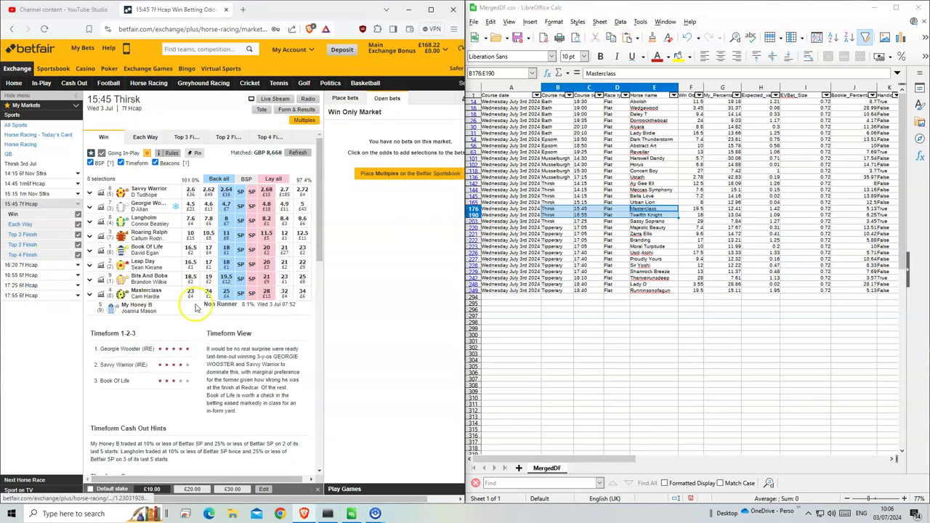
{"action": "left_click", "coordinate": [226, 293]}
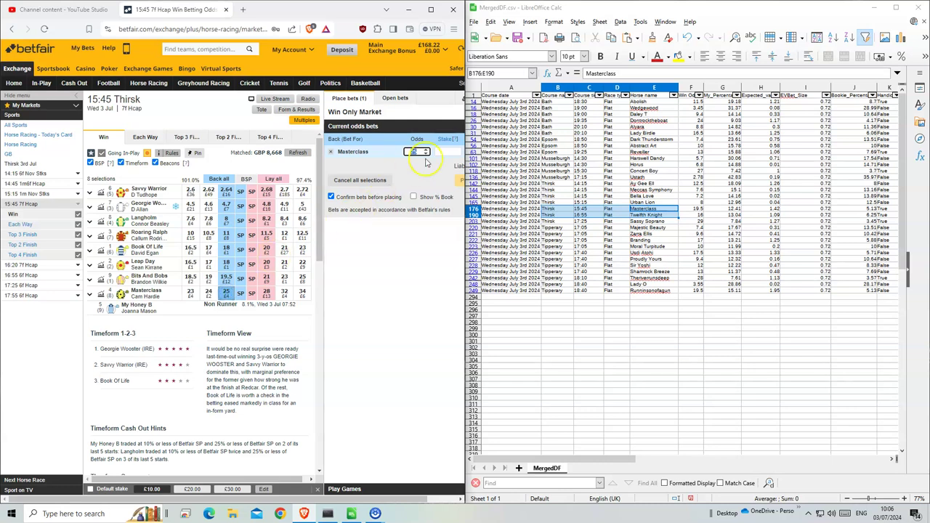
{"action": "type", "text": "1"}
{"action": "left_click", "coordinate": [455, 185]}
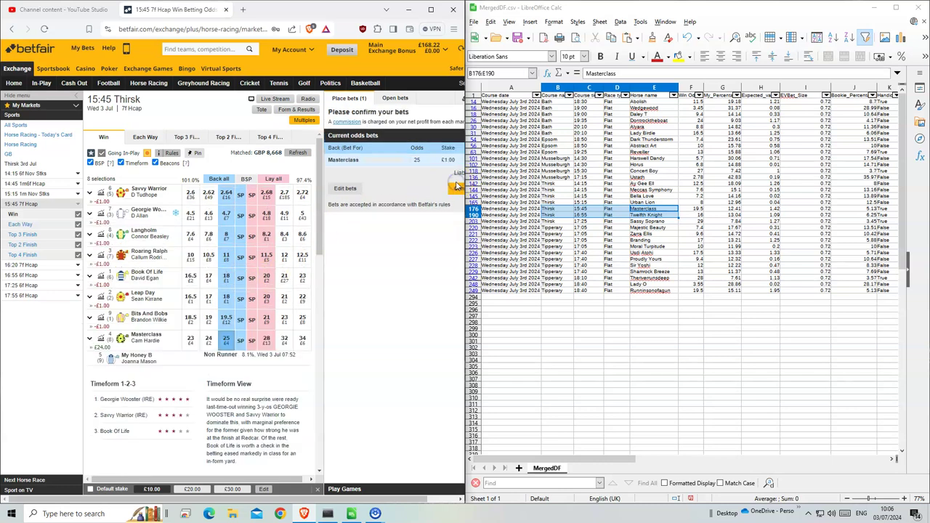
{"action": "left_click", "coordinate": [458, 191]}
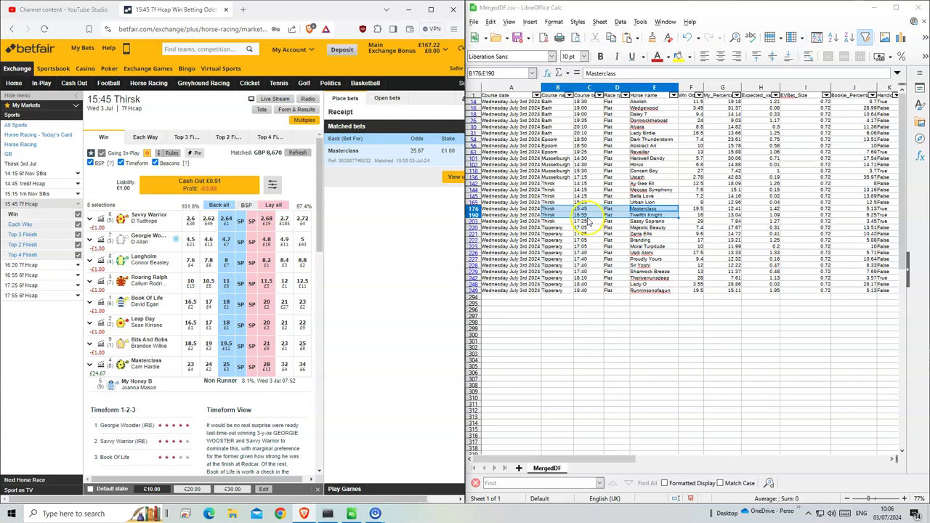
{"action": "left_click", "coordinate": [653, 215]}
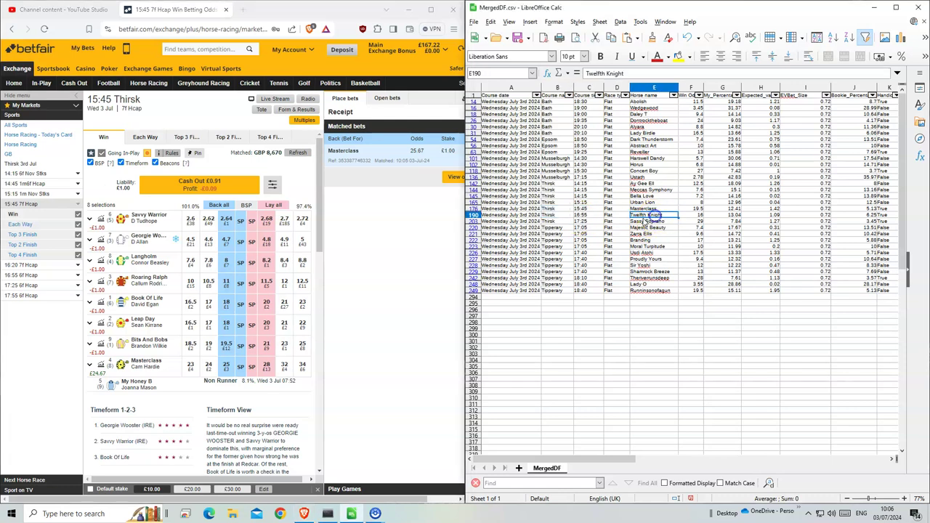
{"action": "left_click", "coordinate": [25, 274]}
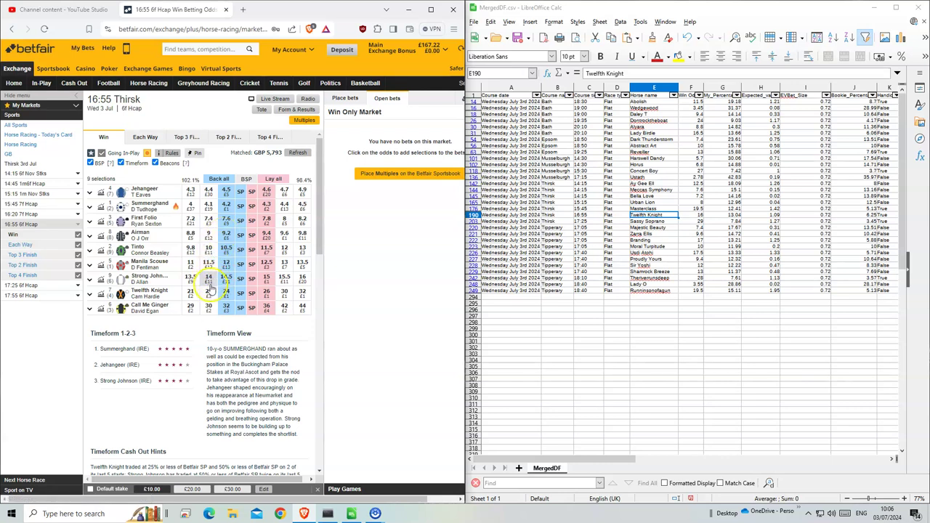
Step: Back Twelfth Knight for £1 in the 16:55 Thirsk, matched at 24.28
{"action": "left_click", "coordinate": [228, 295]}
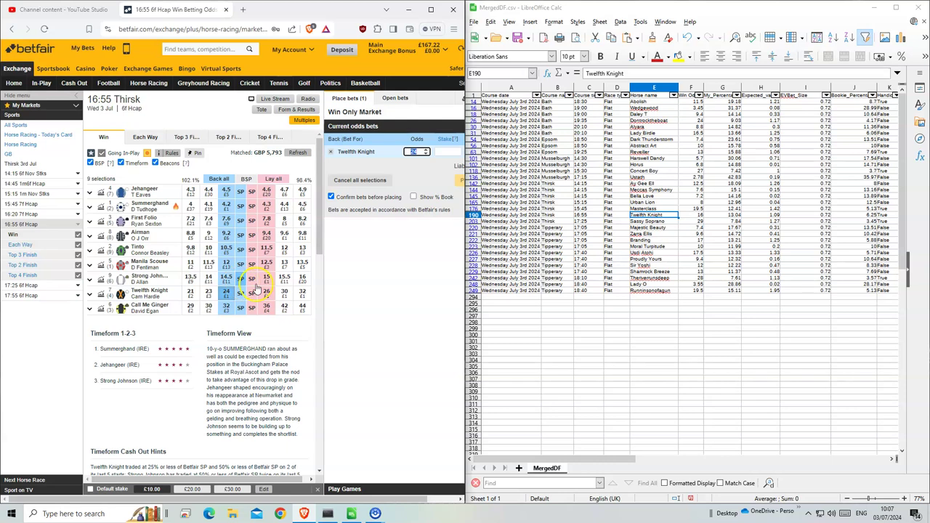
{"action": "left_click", "coordinate": [269, 292]}
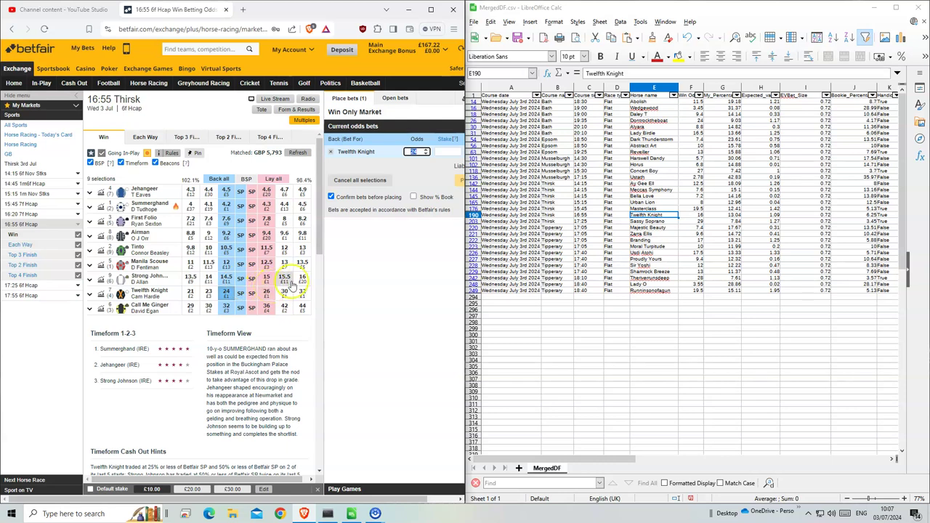
{"action": "left_click", "coordinate": [435, 170]}
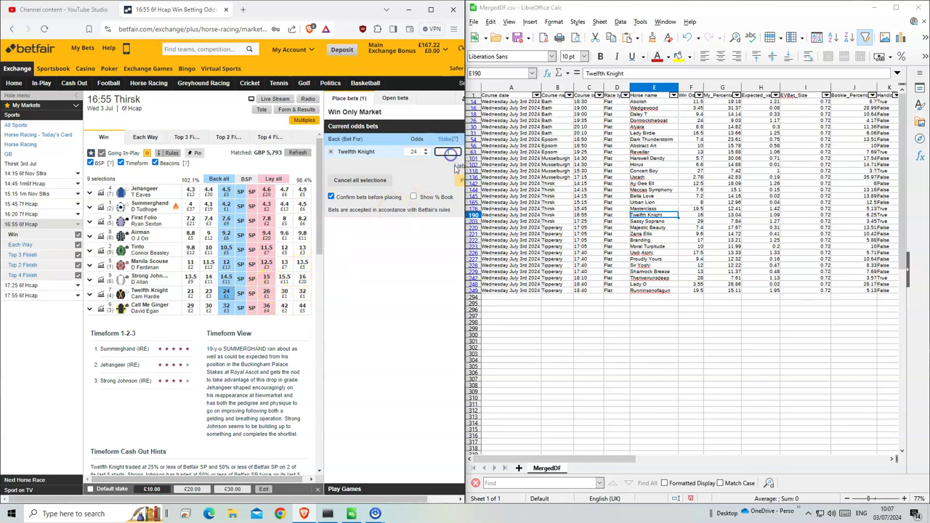
{"action": "type", "text": "1"}
{"action": "left_click", "coordinate": [459, 177]}
{"action": "left_click", "coordinate": [456, 186]}
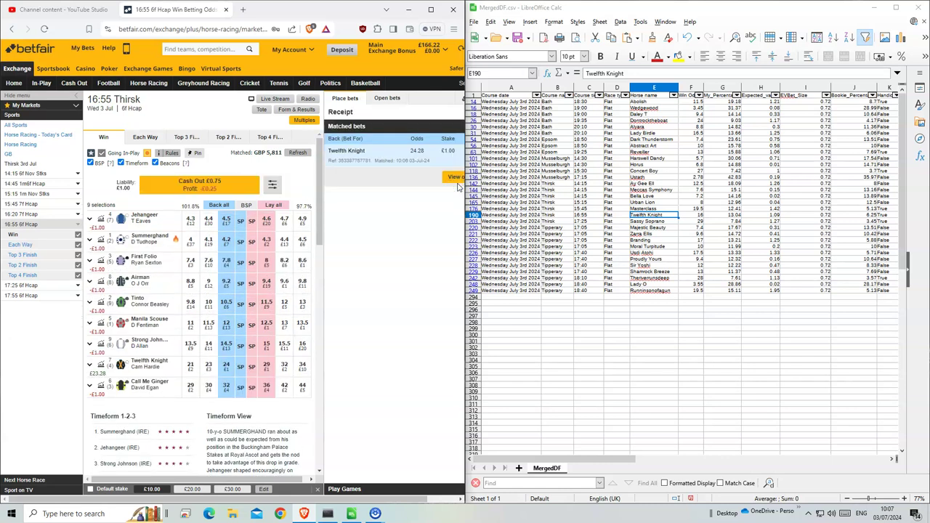
Step: Back Sassy Soprano for £1 at 32 in the 17:25 Thirsk race
{"action": "left_click_drag", "start_coordinate": [585, 221], "coordinate": [662, 221]}
{"action": "left_click", "coordinate": [23, 287]}
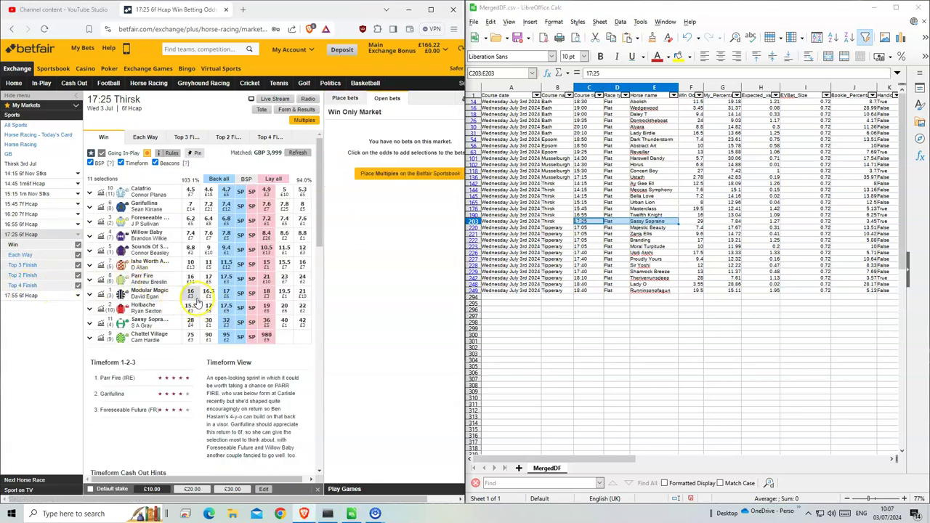
{"action": "left_click", "coordinate": [223, 322]}
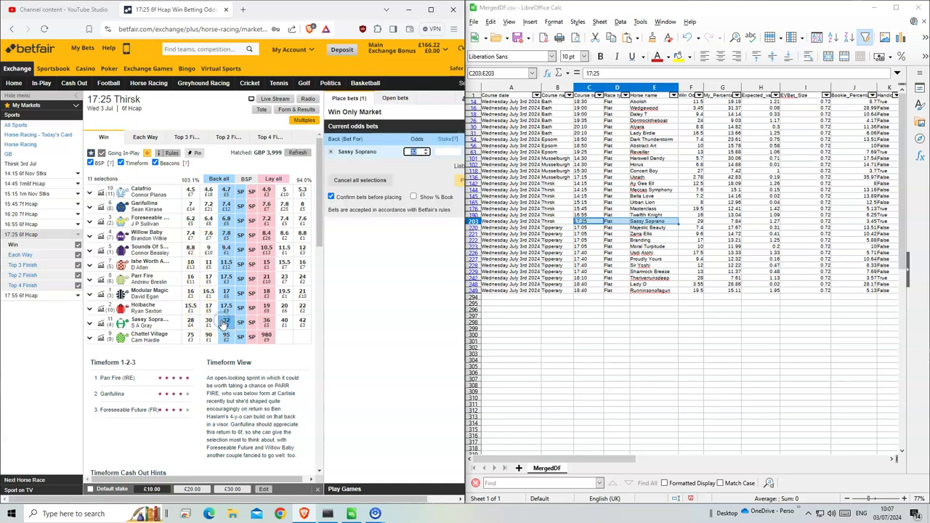
{"action": "left_click", "coordinate": [445, 149]}
{"action": "type", "text": "1"}
{"action": "left_click", "coordinate": [457, 182]}
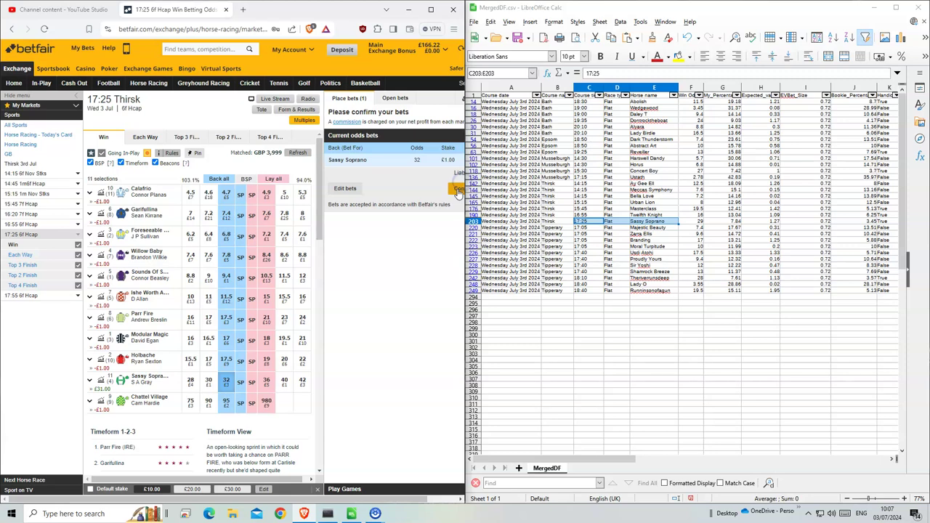
{"action": "left_click", "coordinate": [457, 190]}
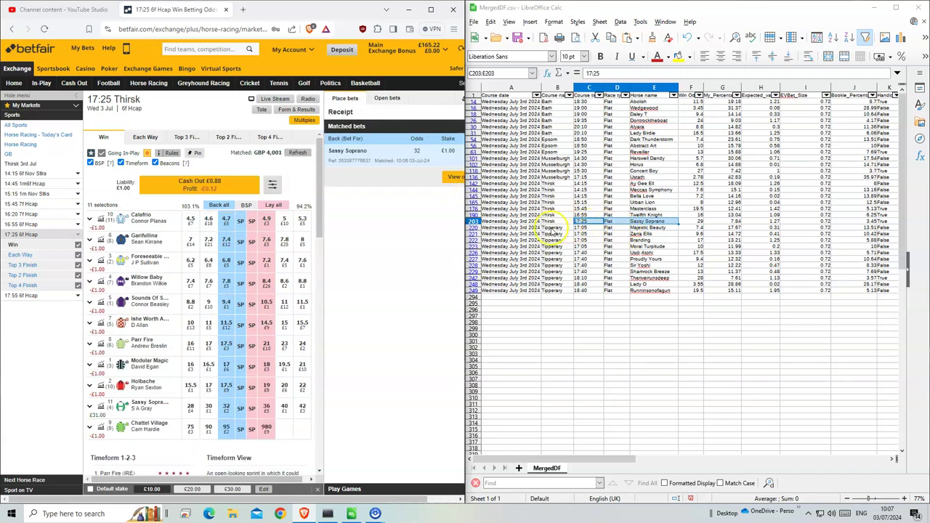
Step: Open the 17:05 Tipperary and add backs on Majestic Beauty, Moral Turpitude, Zarra Ellis and Branding
{"action": "left_click", "coordinate": [148, 84]}
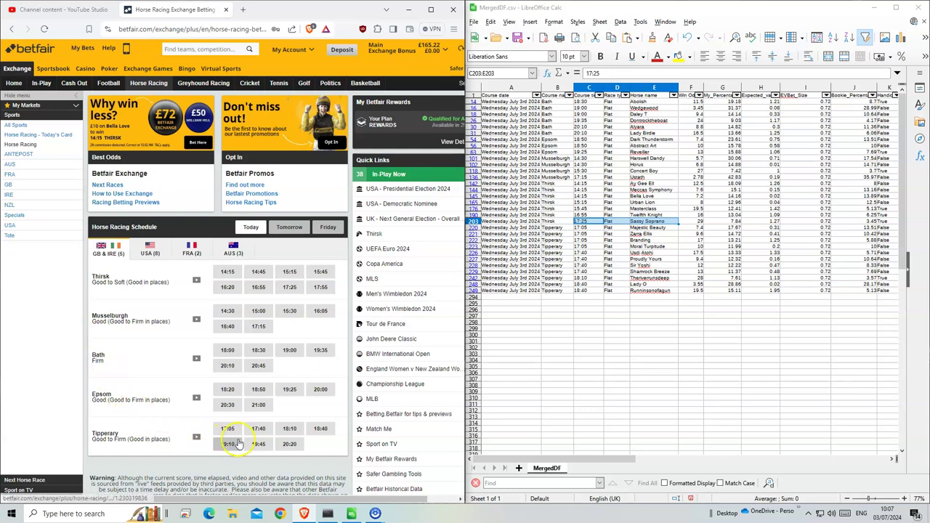
{"action": "left_click", "coordinate": [236, 430]}
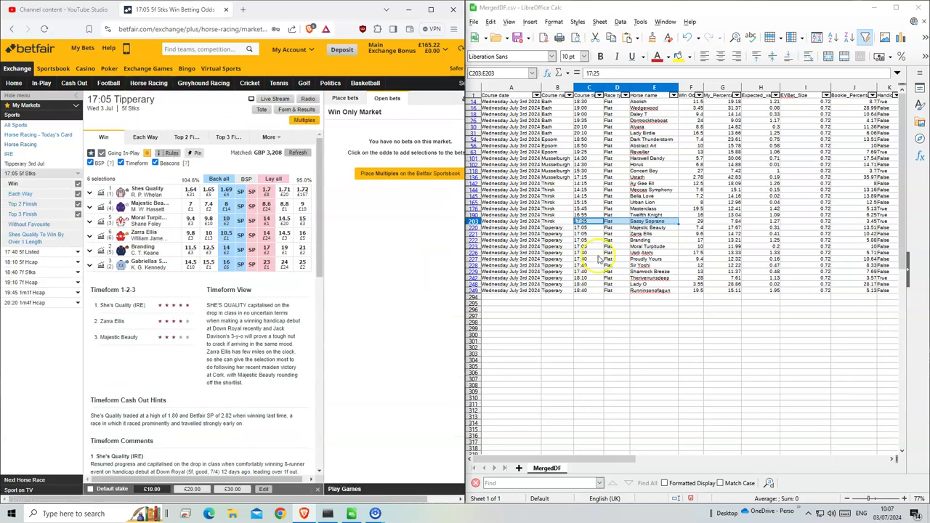
{"action": "left_click_drag", "start_coordinate": [566, 229], "coordinate": [664, 247]}
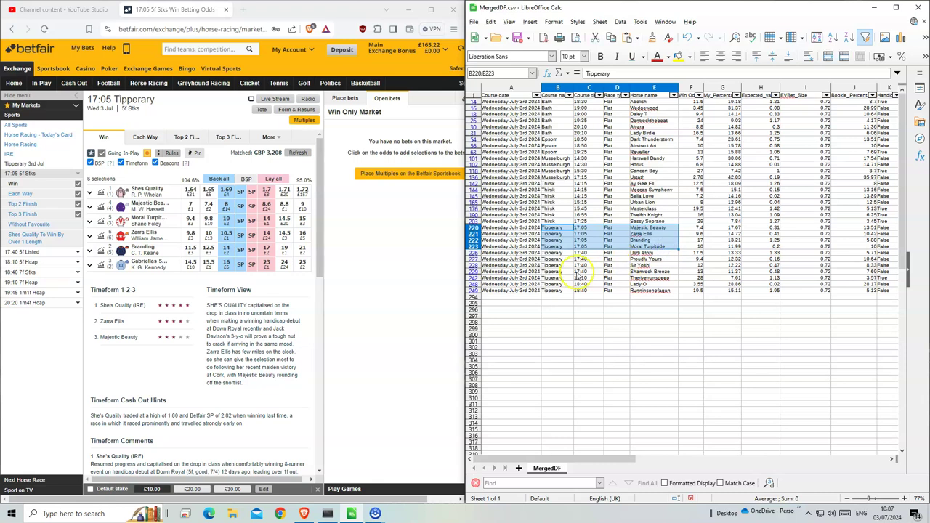
{"action": "left_click", "coordinate": [226, 205]}
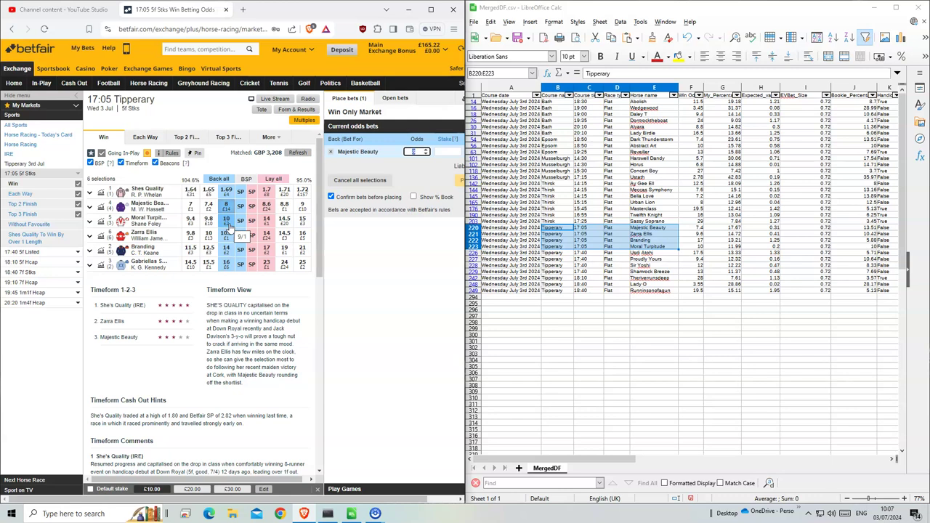
{"action": "left_click", "coordinate": [228, 223]}
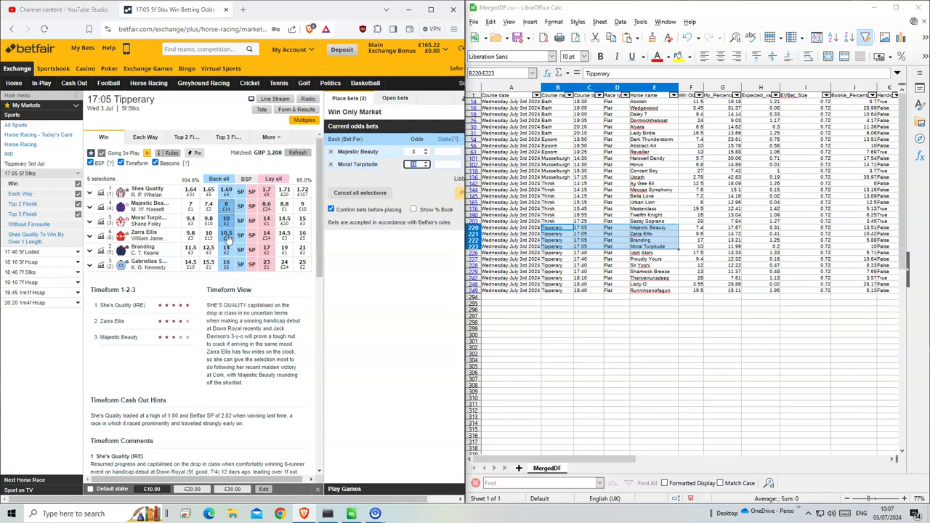
{"action": "left_click", "coordinate": [227, 236]}
{"action": "left_click", "coordinate": [226, 252]}
{"action": "left_click", "coordinate": [387, 249]}
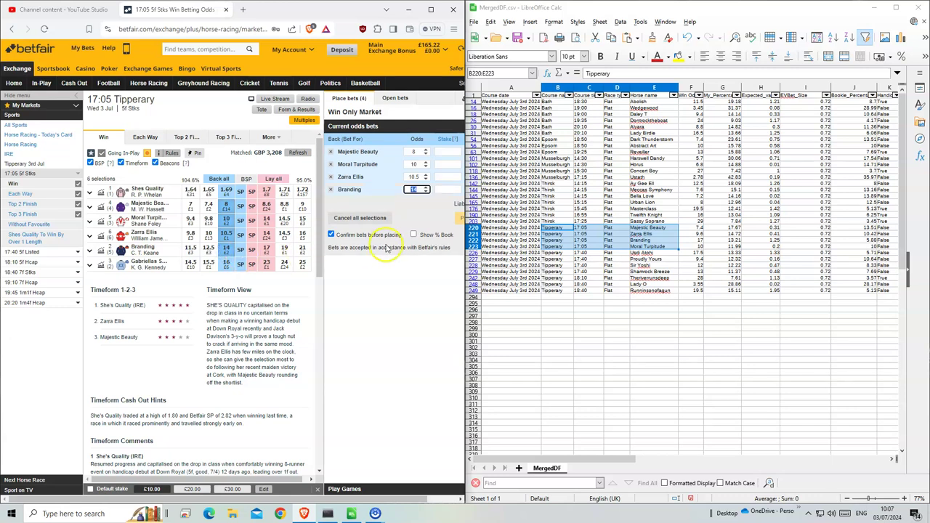
Step: Enter £1 stakes on all four bets and raise Branding's odds to 17
{"action": "left_click", "coordinate": [447, 151]}
{"action": "type", "text": "1"}
{"action": "left_click", "coordinate": [447, 163]}
{"action": "type", "text": "1"}
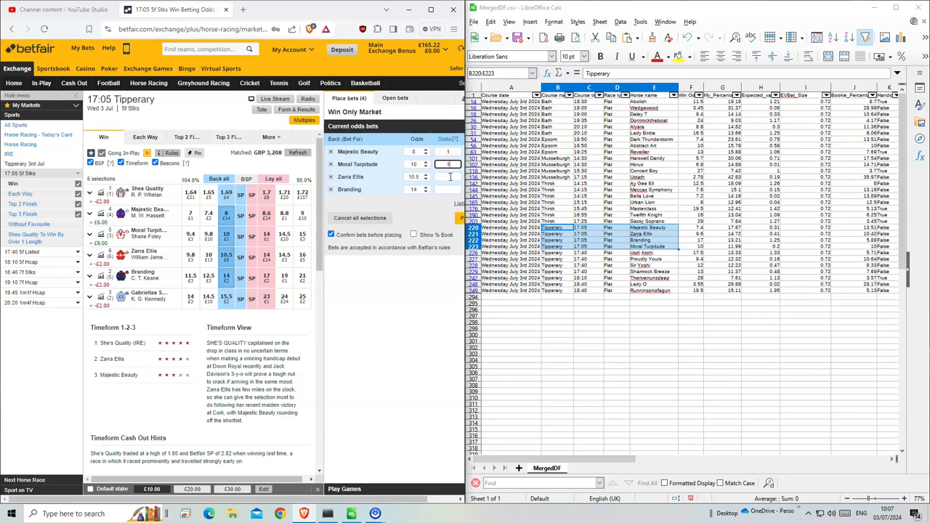
{"action": "left_click", "coordinate": [448, 190]}
{"action": "left_click", "coordinate": [416, 188]}
{"action": "left_click", "coordinate": [451, 177]}
{"action": "type", "text": "1"}
{"action": "left_click", "coordinate": [451, 190]}
{"action": "type", "text": "1"}
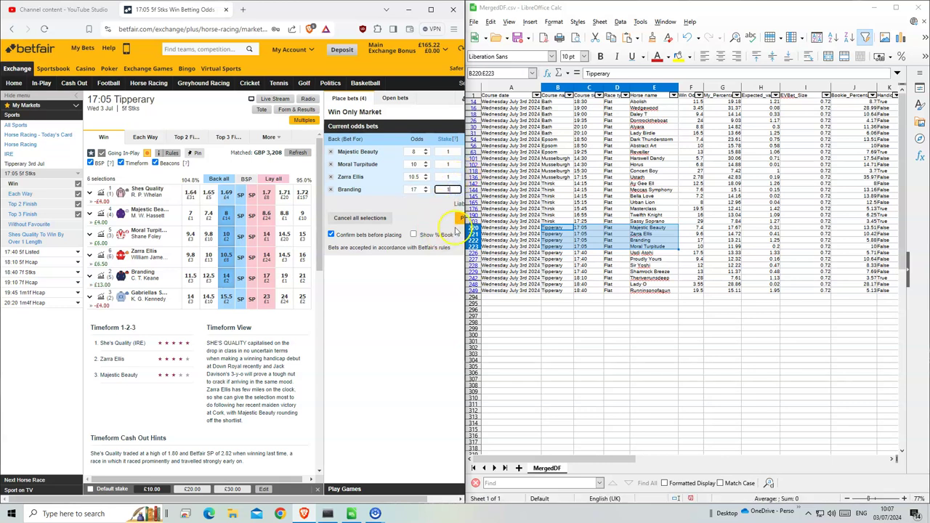
Step: Place and confirm the four bets, with Branding's unmatched bet taking SP in-play
{"action": "left_click", "coordinate": [460, 219]}
{"action": "left_click", "coordinate": [458, 224]}
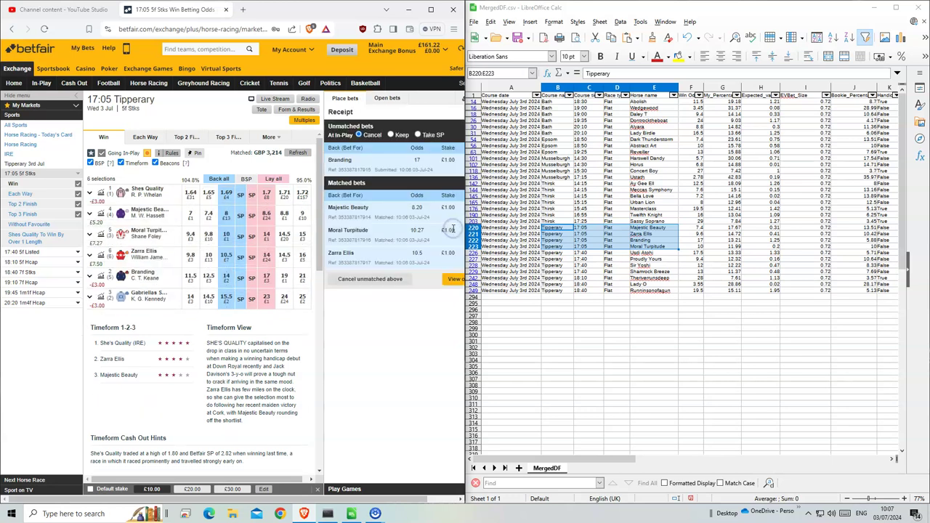
{"action": "left_click", "coordinate": [419, 135]}
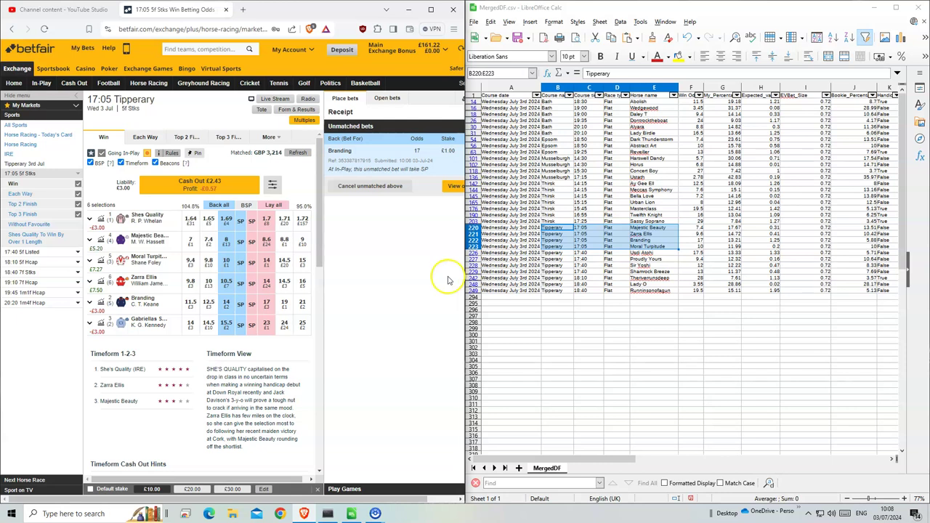
Step: Open the 17:40 Tipperary and add backs on Usdi Atohi, Proudly Yours, Sir Yoshi and Shamrock Breeze
{"action": "left_click", "coordinate": [566, 253]}
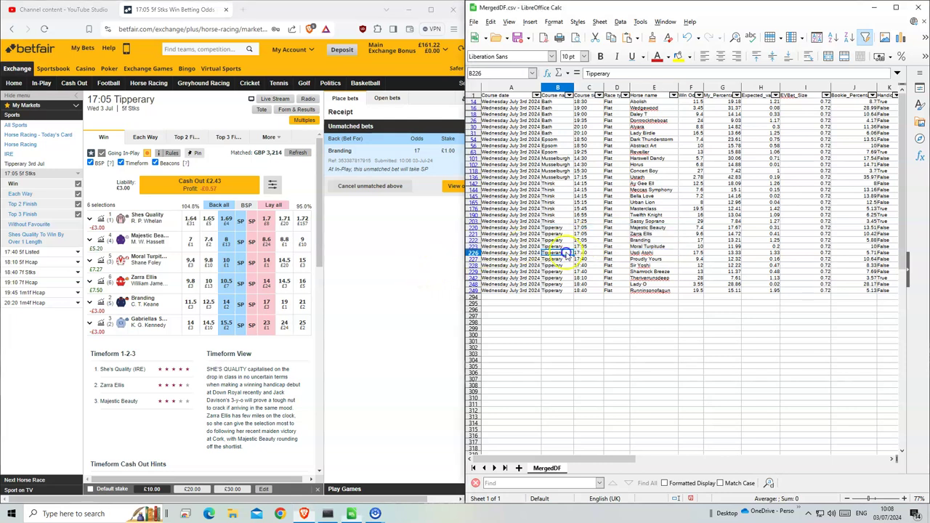
{"action": "left_click", "coordinate": [28, 251]}
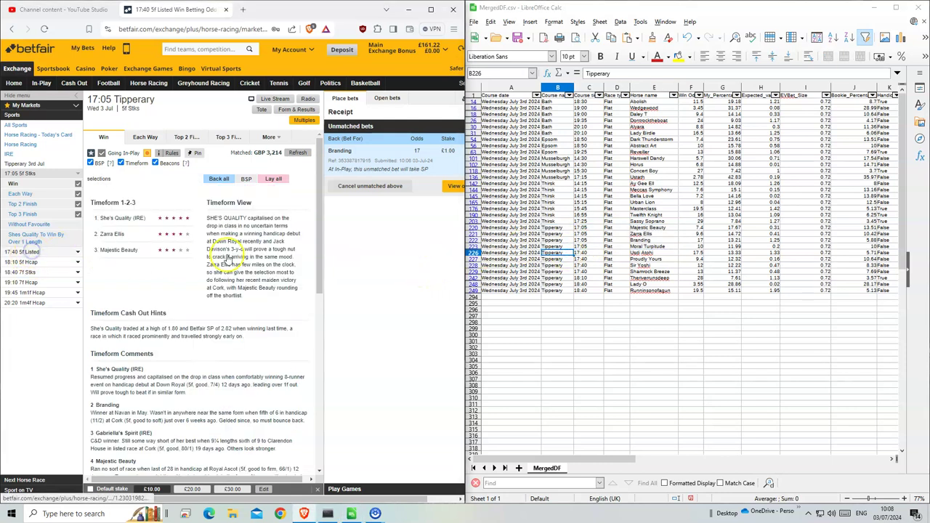
{"action": "left_click_drag", "start_coordinate": [559, 253], "coordinate": [632, 271]}
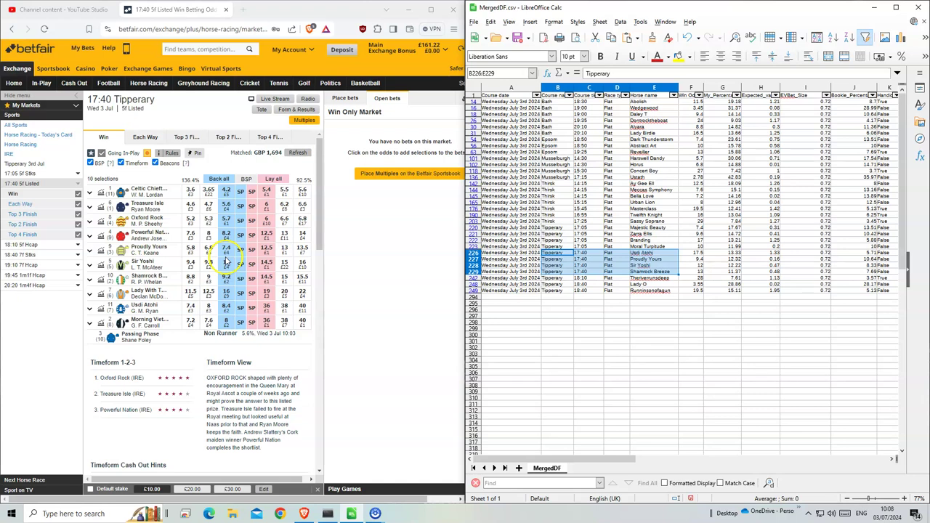
{"action": "left_click", "coordinate": [231, 310]}
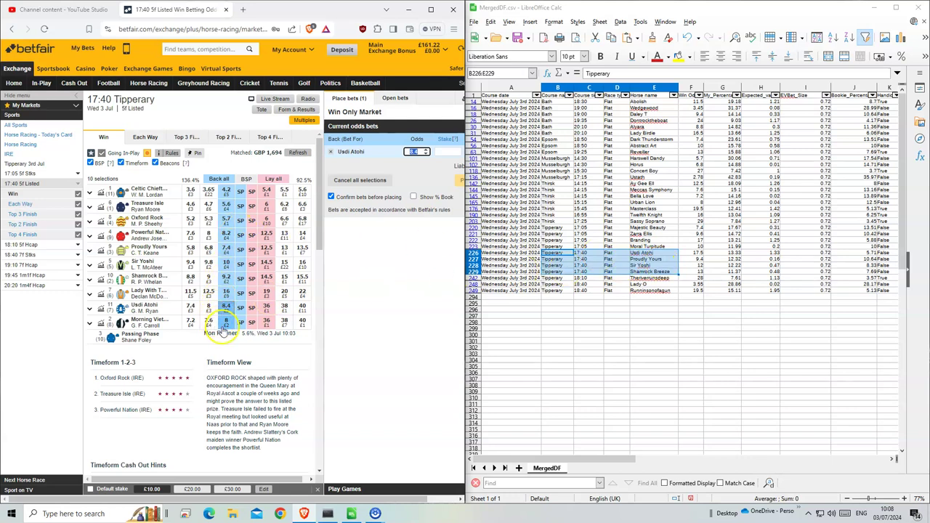
{"action": "left_click", "coordinate": [225, 251]}
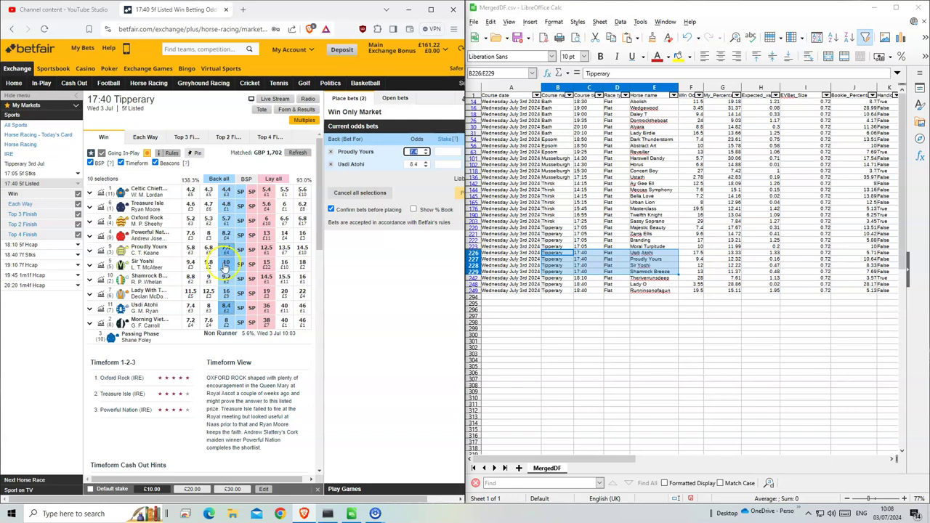
{"action": "left_click", "coordinate": [226, 265]}
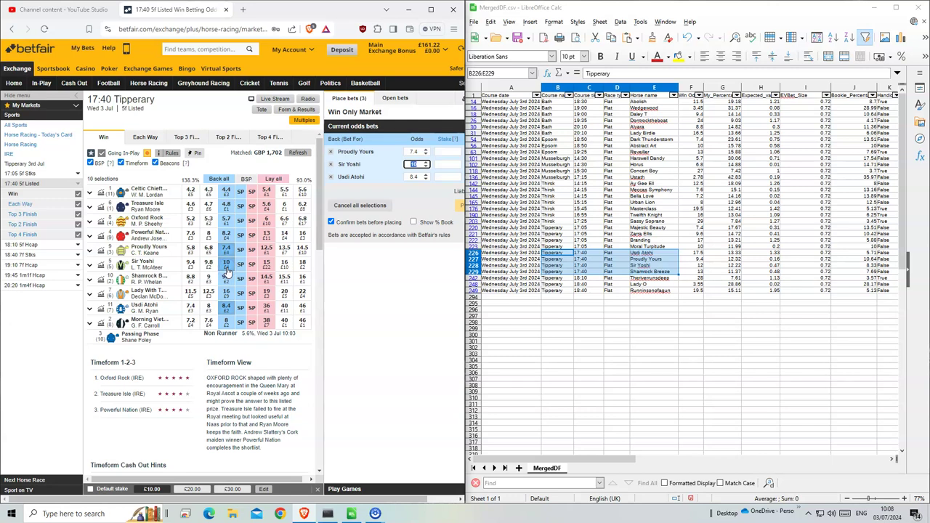
{"action": "left_click", "coordinate": [226, 279]}
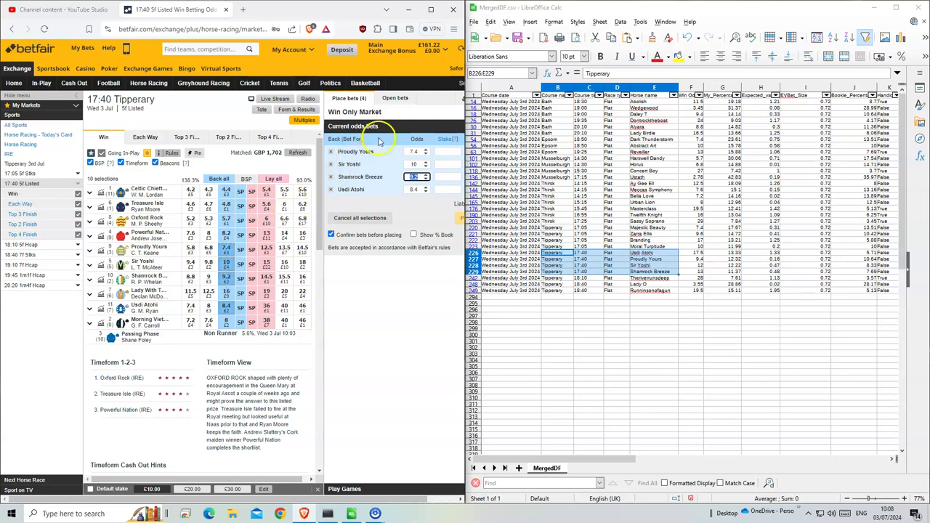
Step: Raise the odds to 9.4 Proudly Yours, 12 Sir Yoshi, 13 Shamrock Breeze, 17.5 Usdi Atohi
{"action": "left_click", "coordinate": [414, 152]}
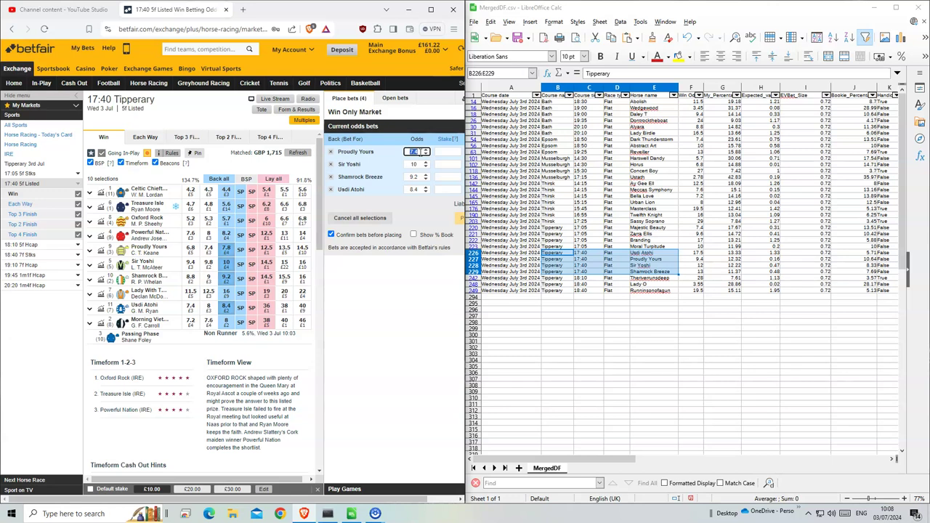
{"action": "left_click", "coordinate": [420, 164]}
{"action": "type", "text": "12"}
{"action": "left_click", "coordinate": [415, 176]}
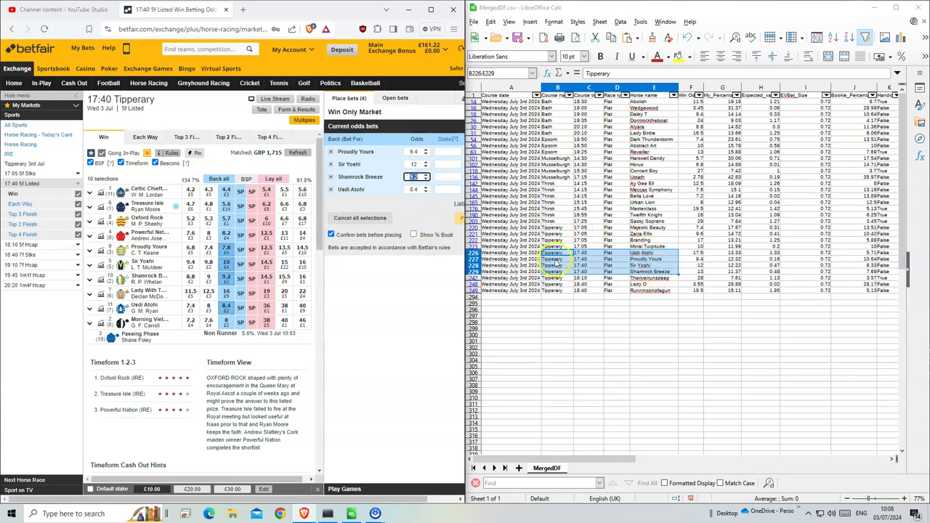
{"action": "left_click", "coordinate": [418, 189]}
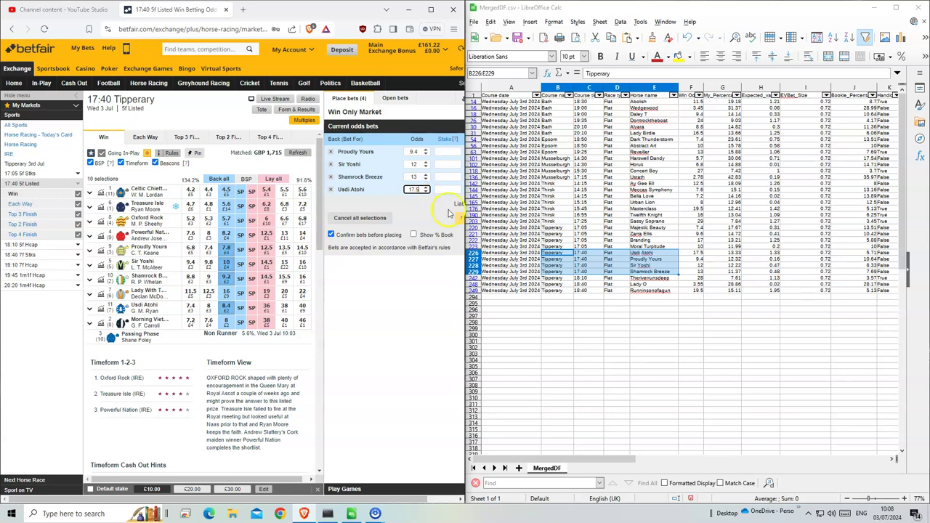
Step: Enter a £1 stake on each of the four bets, then place and confirm them
{"action": "left_click", "coordinate": [448, 151]}
{"action": "type", "text": "1"}
{"action": "left_click", "coordinate": [448, 164]}
{"action": "type", "text": "1"}
{"action": "left_click", "coordinate": [448, 176]}
{"action": "type", "text": "1"}
{"action": "left_click", "coordinate": [448, 189]}
{"action": "type", "text": "1"}
{"action": "left_click", "coordinate": [459, 217]}
{"action": "left_click", "coordinate": [457, 228]}
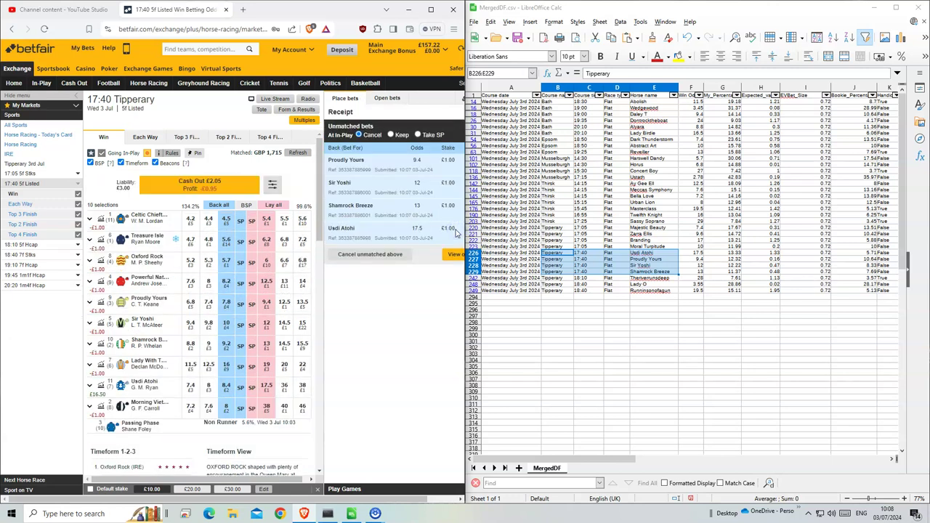
Step: Set the unmatched Shamrock Breeze £1 back at 13 to take SP in-play
{"action": "left_click", "coordinate": [417, 135]}
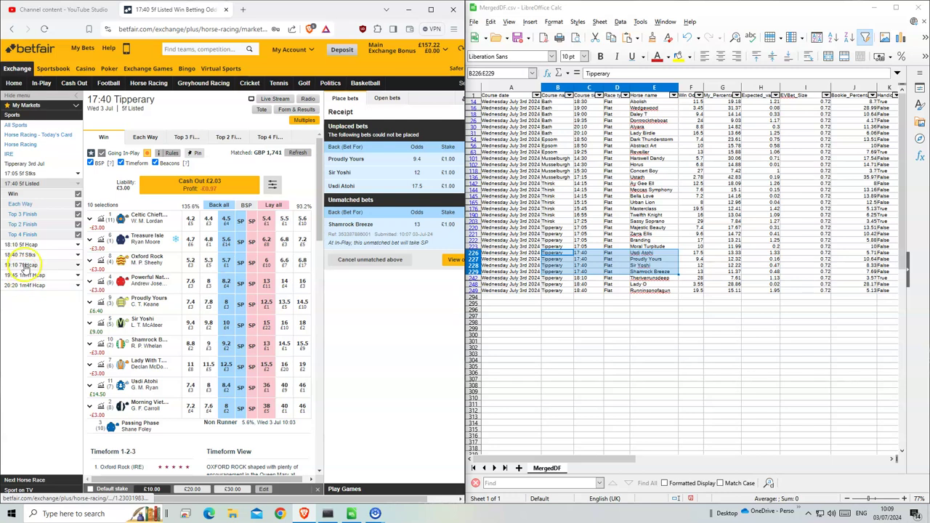
Step: Back Theriverrunsdeep for £1 in the 18:10 Tipperary, matched at 37.06
{"action": "left_click", "coordinate": [26, 245]}
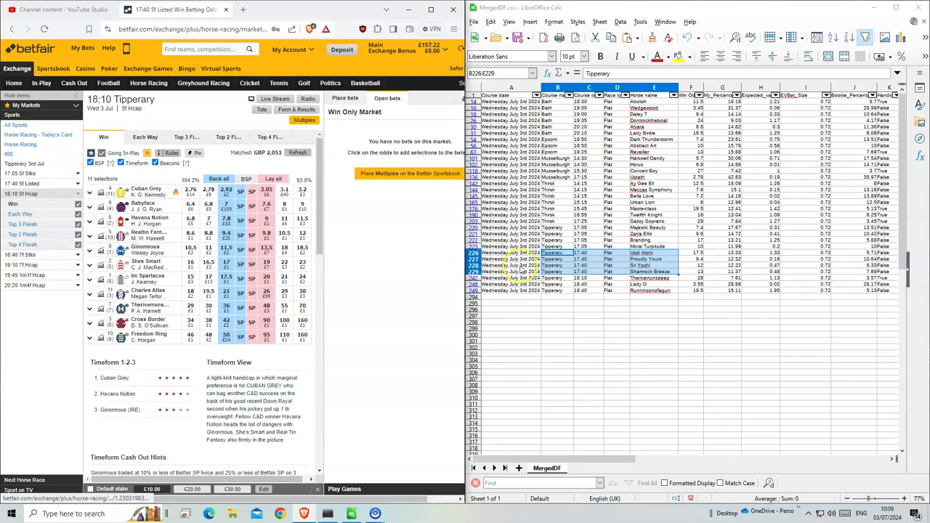
{"action": "left_click", "coordinate": [644, 279]}
{"action": "left_click_drag", "start_coordinate": [644, 279], "coordinate": [560, 279]}
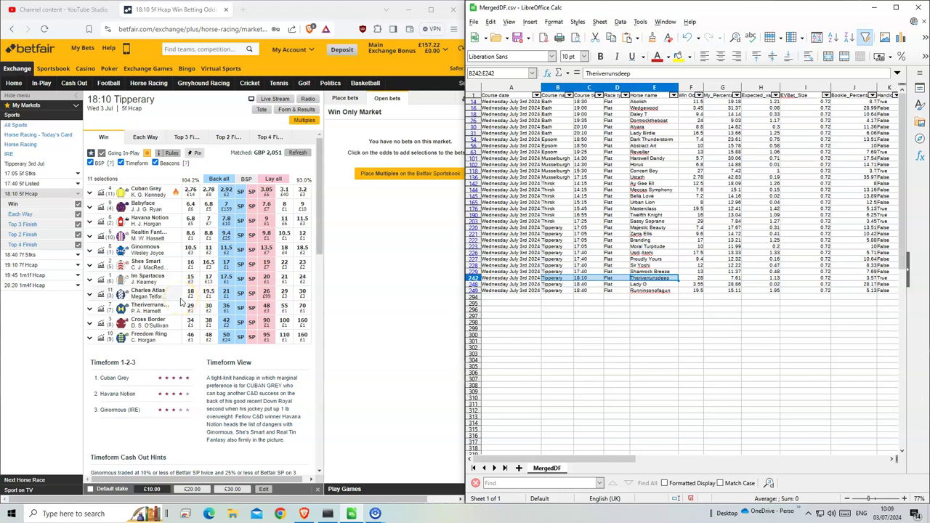
{"action": "left_click", "coordinate": [227, 311]}
{"action": "left_click", "coordinate": [445, 151]}
{"action": "type", "text": "1"}
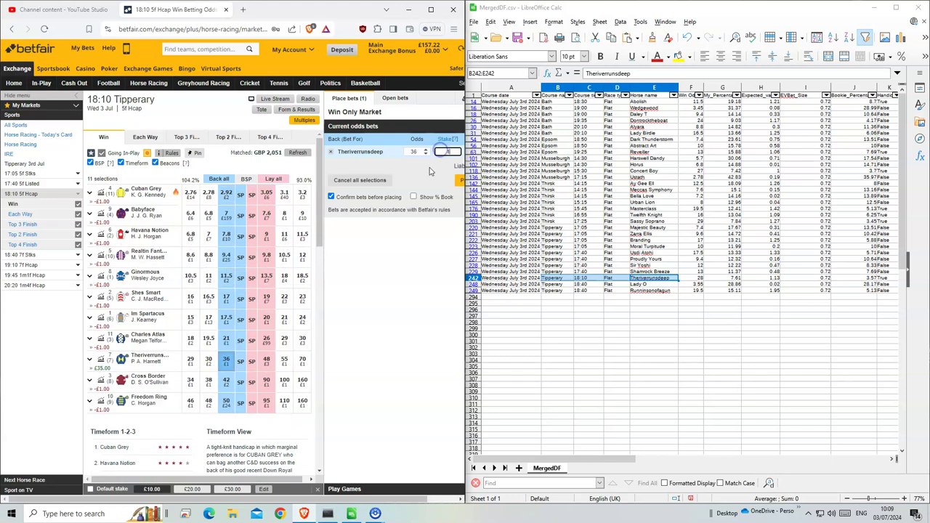
{"action": "left_click", "coordinate": [458, 181]}
{"action": "left_click", "coordinate": [456, 182]}
Step: Back Lady O at 3.65 and Runninsonofagun at 25 for £1 each in the 18:40 Tipperary
{"action": "left_click_drag", "start_coordinate": [649, 284], "coordinate": [590, 289]}
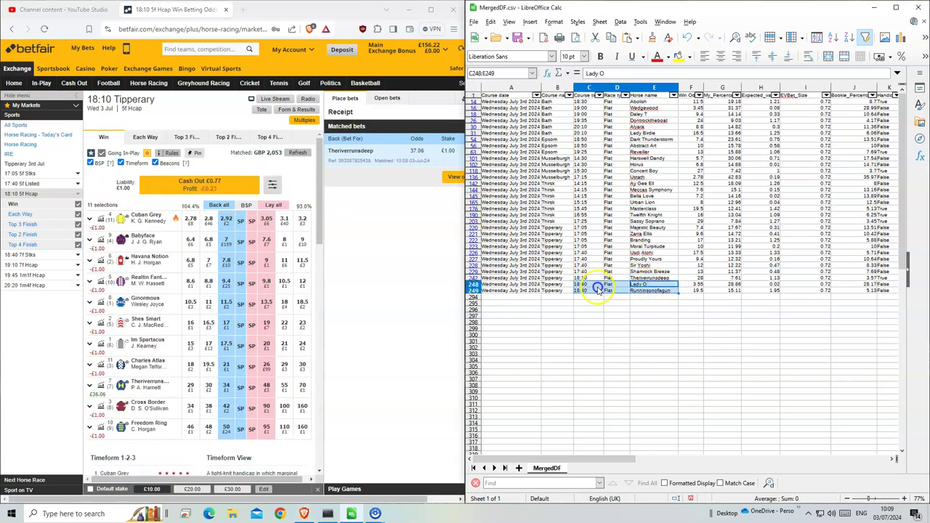
{"action": "left_click", "coordinate": [25, 256]}
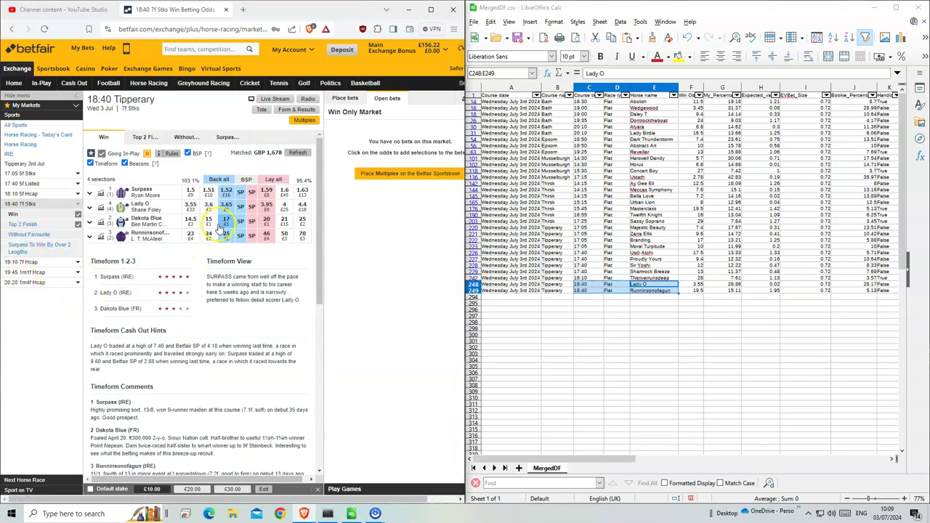
{"action": "left_click", "coordinate": [225, 208]}
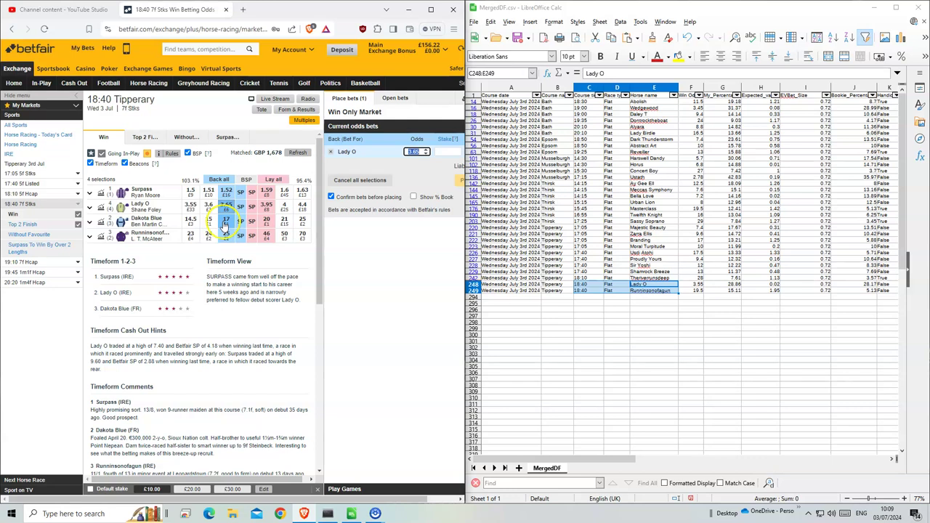
{"action": "left_click", "coordinate": [225, 236]}
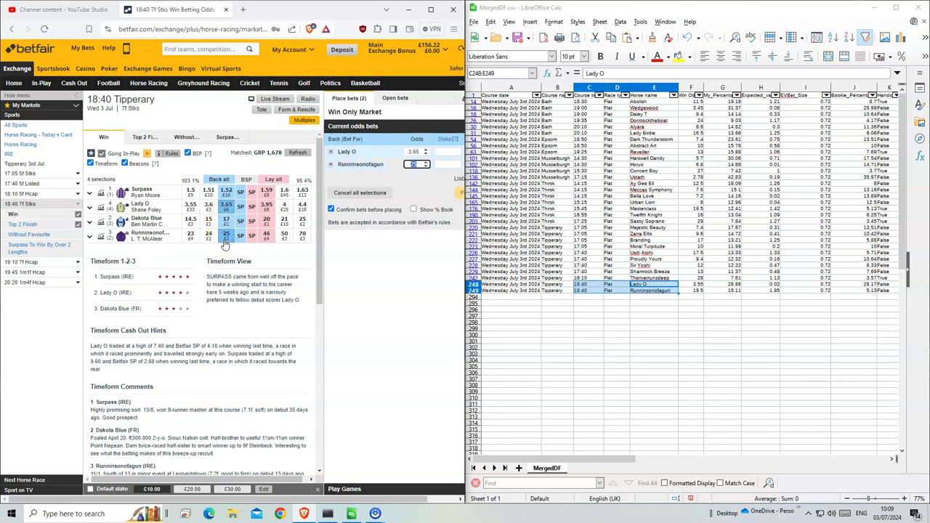
{"action": "left_click", "coordinate": [445, 151]}
{"action": "type", "text": "1"}
{"action": "left_click", "coordinate": [445, 164]}
{"action": "type", "text": "1"}
{"action": "left_click", "coordinate": [460, 193]}
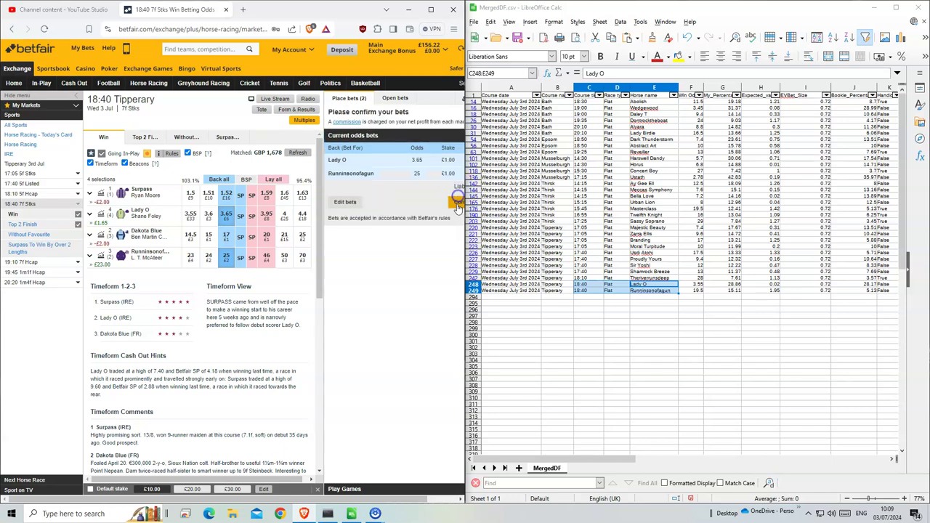
{"action": "left_click", "coordinate": [458, 196]}
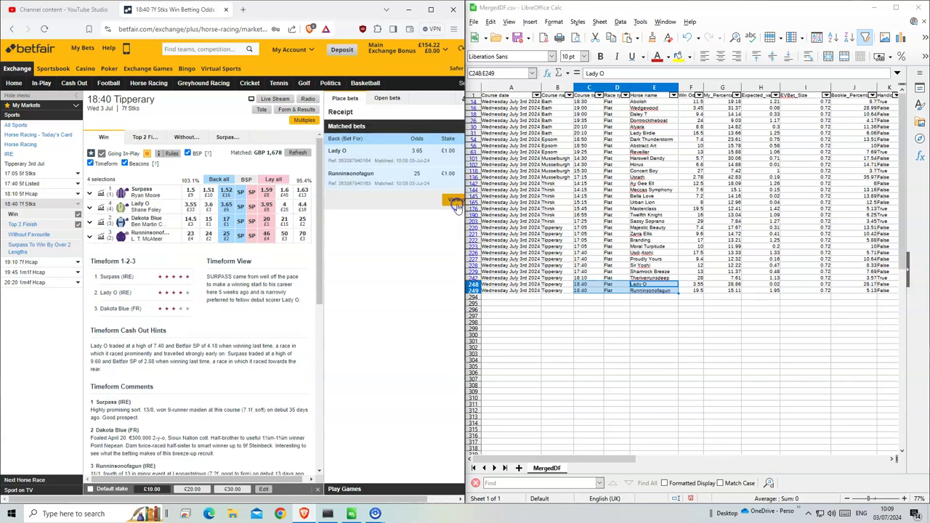
{"action": "left_click", "coordinate": [799, 228]}
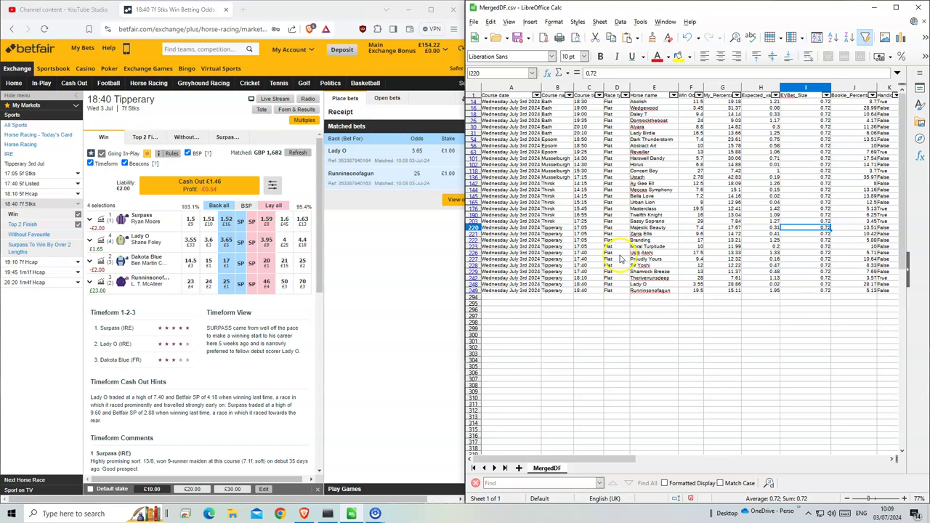